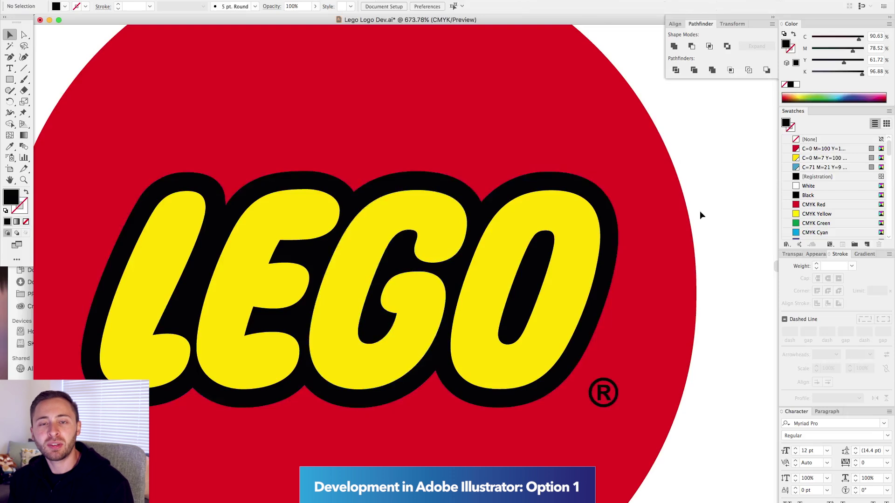
Recolour the LEGO letters on the red circle from yellow to white
{"action": "scroll", "coordinate": [107, 93], "scroll_direction": "up", "scroll_amount": 5}
{"action": "left_click", "coordinate": [581, 340]}
{"action": "scroll", "coordinate": [609, 246], "scroll_direction": "down", "scroll_amount": 5}
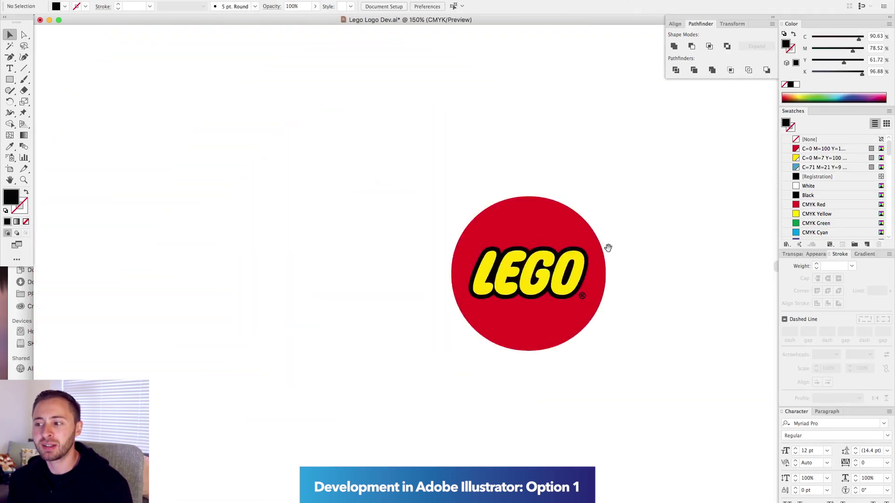
{"action": "left_click", "coordinate": [329, 230]}
{"action": "scroll", "coordinate": [315, 214], "scroll_direction": "up", "scroll_amount": 6}
{"action": "key", "text": "super+1"}
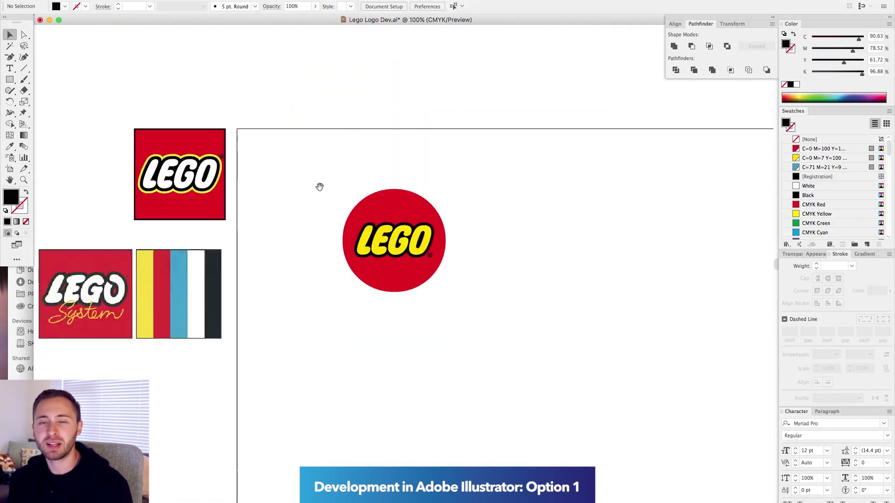
{"action": "scroll", "coordinate": [424, 231], "scroll_direction": "up", "scroll_amount": 4}
{"action": "key", "text": "a"}
{"action": "key", "text": "a"}
{"action": "left_click", "coordinate": [571, 184]}
{"action": "key", "text": "super+1"}
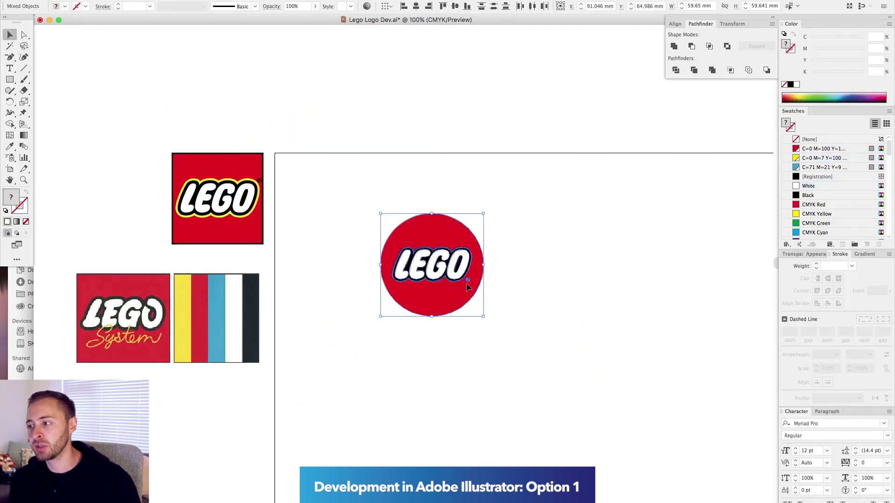
{"action": "left_click_drag", "start_coordinate": [285, 167], "coordinate": [516, 345]}
{"action": "left_click", "coordinate": [409, 225]}
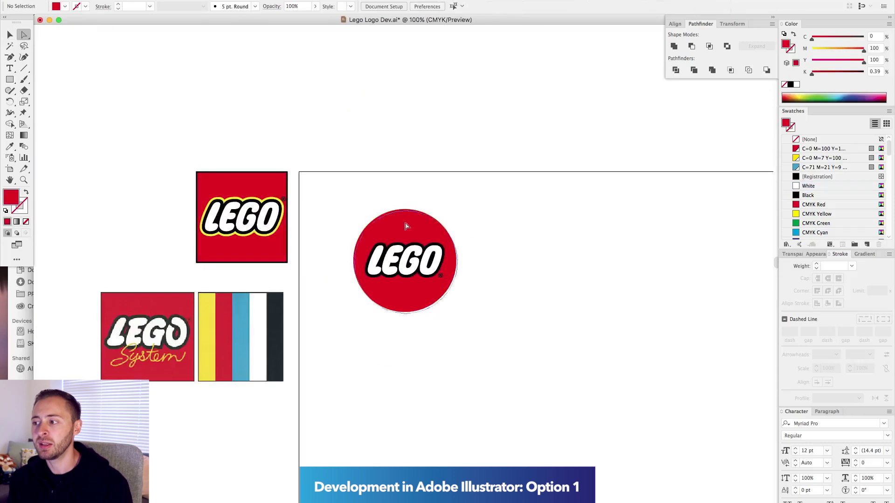
{"action": "key", "text": "ctrl+z"}
{"action": "key", "text": "ctrl+z"}
{"action": "key", "text": "ctrl+z"}
{"action": "key", "text": "ctrl+z"}
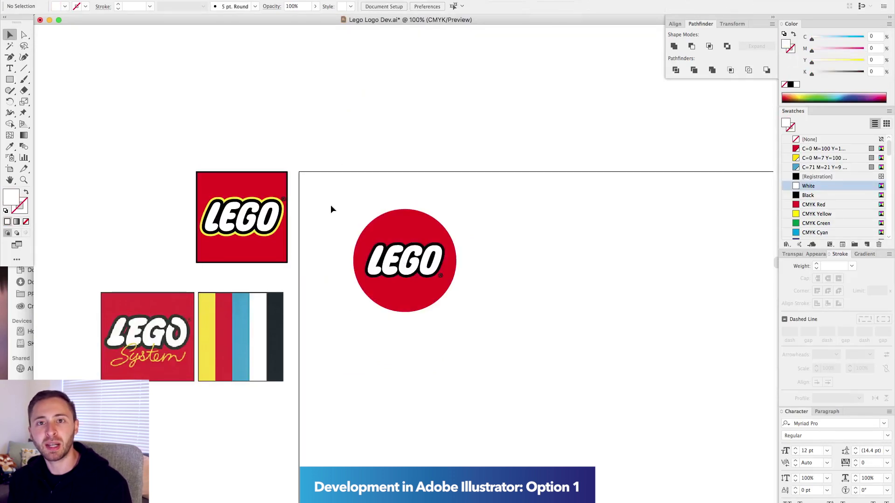
Give the black shape around the LEGO letters a 4 pt yellow C=0 M=7 Y=100 stroke aligned to the outside
{"action": "left_click_drag", "start_coordinate": [251, 217], "coordinate": [587, 197]}
{"action": "key", "text": "a"}
{"action": "left_click_drag", "start_coordinate": [516, 132], "coordinate": [660, 166]}
{"action": "left_click_drag", "start_coordinate": [637, 123], "coordinate": [512, 276]}
{"action": "left_click_drag", "start_coordinate": [622, 294], "coordinate": [188, 230]}
{"action": "left_click_drag", "start_coordinate": [254, 99], "coordinate": [578, 137]}
{"action": "key", "text": "Delete"}
{"action": "key", "text": "ctrl+minus"}
{"action": "key", "text": "ctrl+minus"}
{"action": "key", "text": "ctrl+minus"}
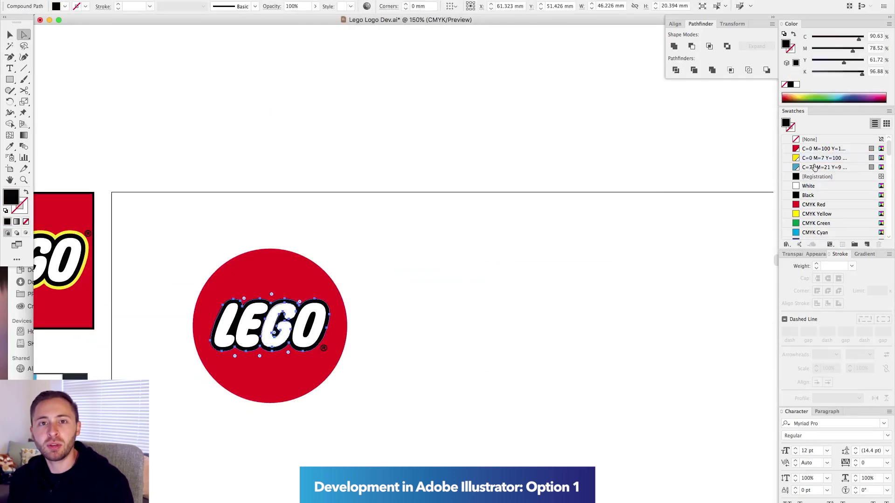
{"action": "left_click", "coordinate": [812, 159]}
{"action": "scroll", "coordinate": [523, 242], "scroll_direction": "up", "scroll_amount": 3}
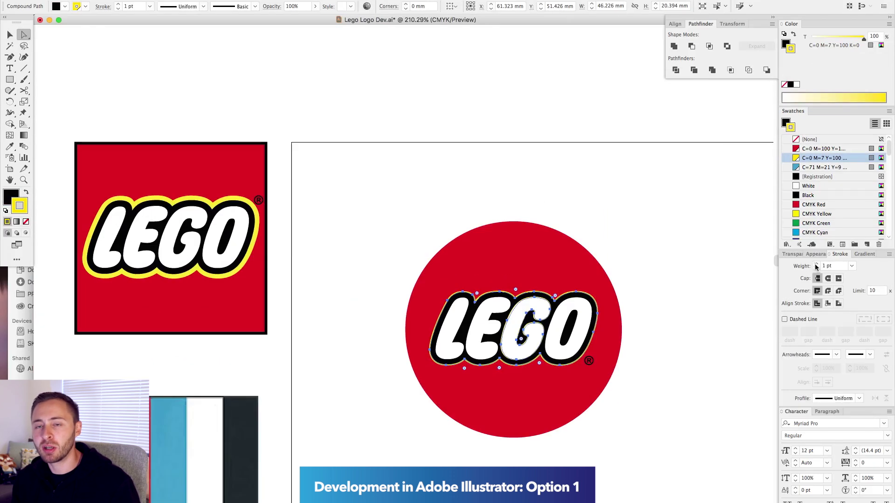
{"action": "left_click", "coordinate": [538, 309]}
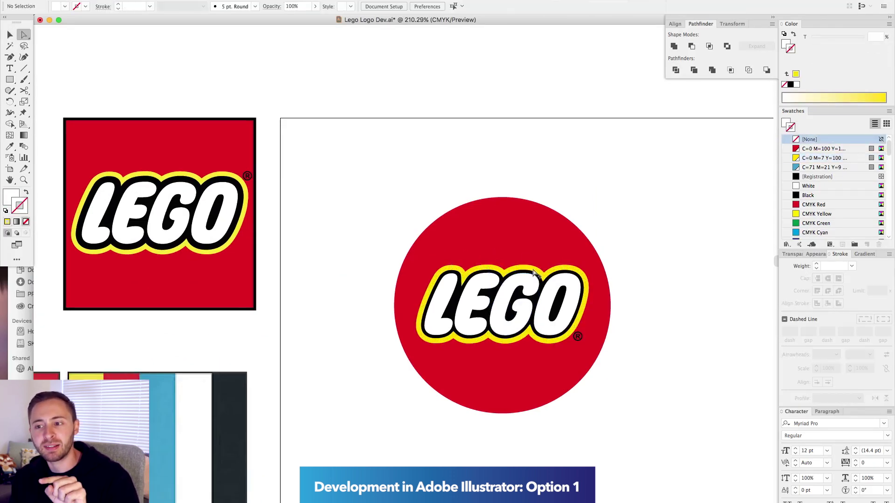
{"action": "left_click", "coordinate": [535, 274]}
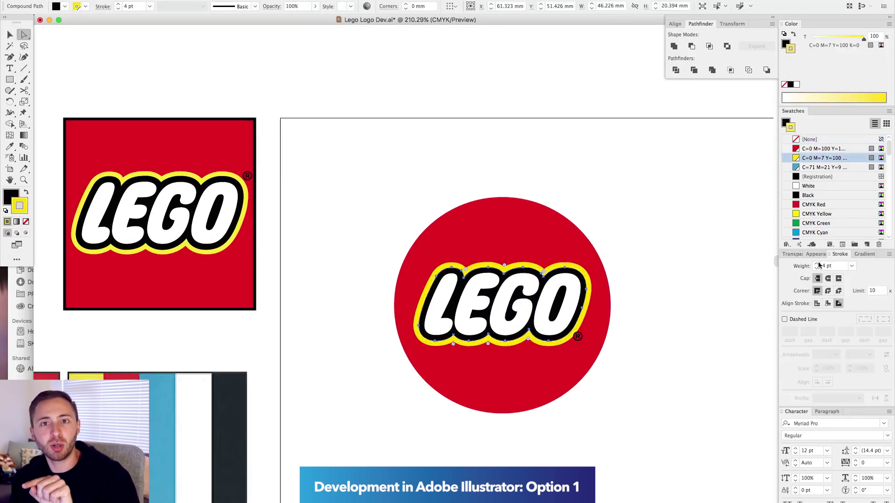
Reposition the registered trademark symbol close to the lower edge of the letter O
{"action": "scroll", "coordinate": [578, 336], "scroll_direction": "up", "scroll_amount": 5}
{"action": "scroll", "coordinate": [373, 303], "scroll_direction": "up", "scroll_amount": 2}
{"action": "left_click", "coordinate": [391, 447]}
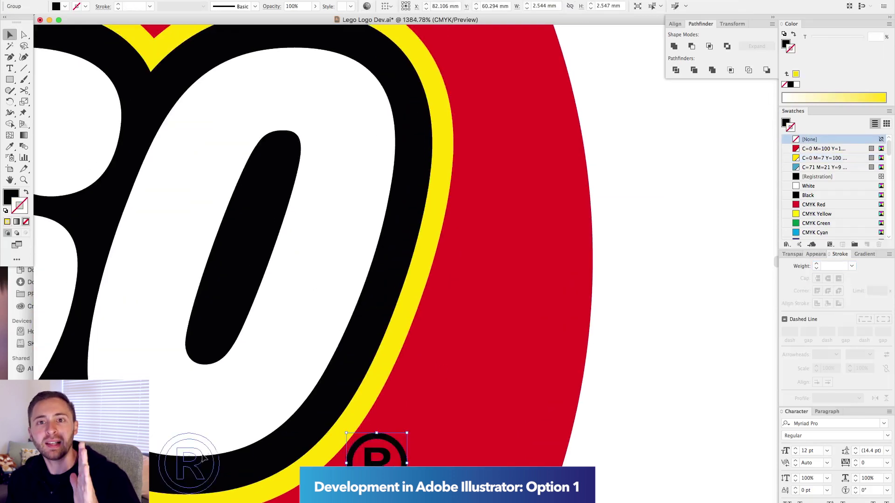
{"action": "key", "text": "super+minus"}
{"action": "key", "text": "super+minus"}
{"action": "key", "text": "super+minus"}
{"action": "key", "text": "super+minus"}
{"action": "key", "text": "super+minus"}
{"action": "key", "text": "super+minus"}
{"action": "key", "text": "super+minus"}
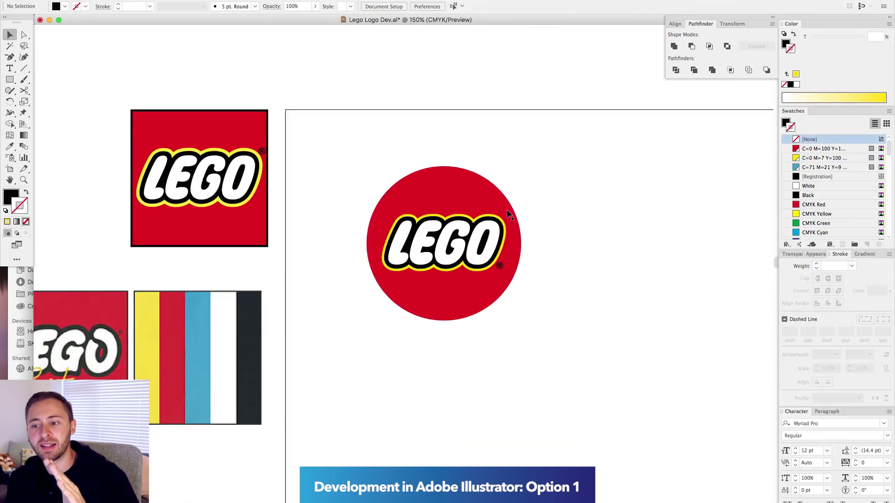
Duplicate the circular logo beside the original and give the copy a red square background instead of the circle
{"action": "scroll", "coordinate": [520, 300], "scroll_direction": "up", "scroll_amount": 3}
{"action": "scroll", "coordinate": [505, 304], "scroll_direction": "down", "scroll_amount": 3}
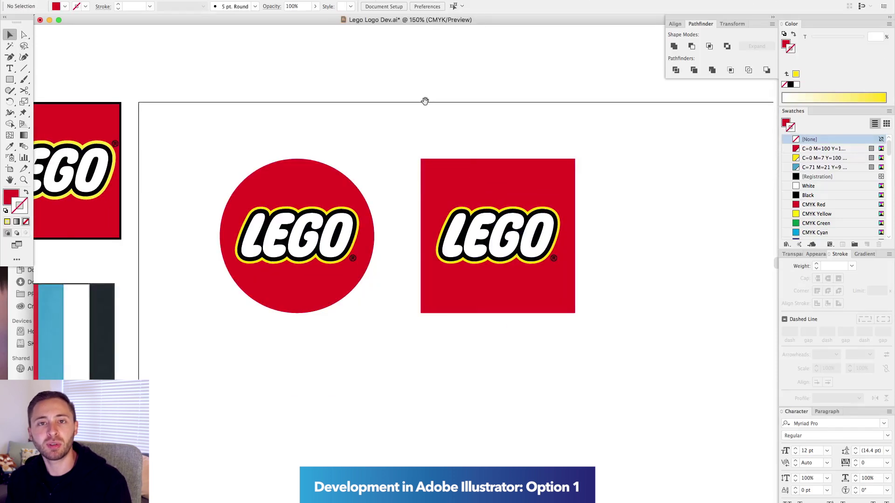
{"action": "scroll", "coordinate": [518, 107], "scroll_direction": "left", "scroll_amount": 4}
{"action": "scroll", "coordinate": [465, 124], "scroll_direction": "right", "scroll_amount": 3}
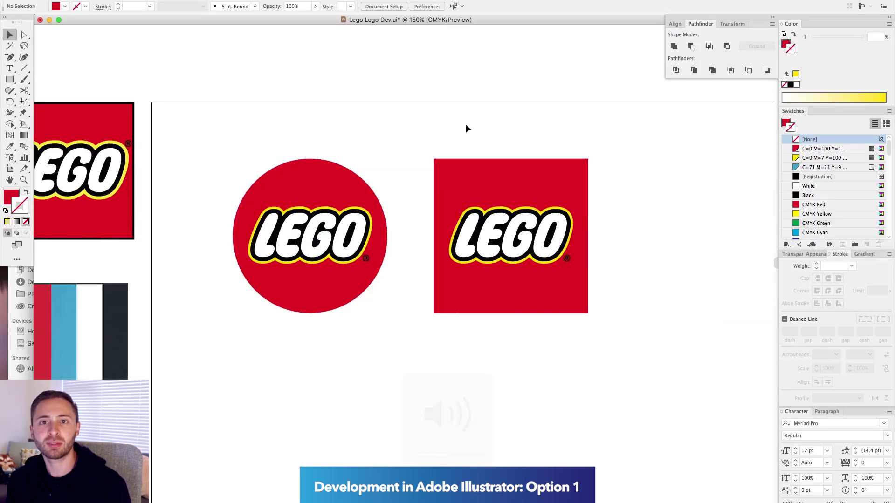
Shrink the red square behind the copied wordmark into a wide rectangle of about 57 by 33 mm
{"action": "scroll", "coordinate": [545, 161], "scroll_direction": "left", "scroll_amount": 2}
{"action": "left_click_drag", "start_coordinate": [492, 231], "coordinate": [495, 230]}
{"action": "scroll", "coordinate": [559, 228], "scroll_direction": "right", "scroll_amount": 3}
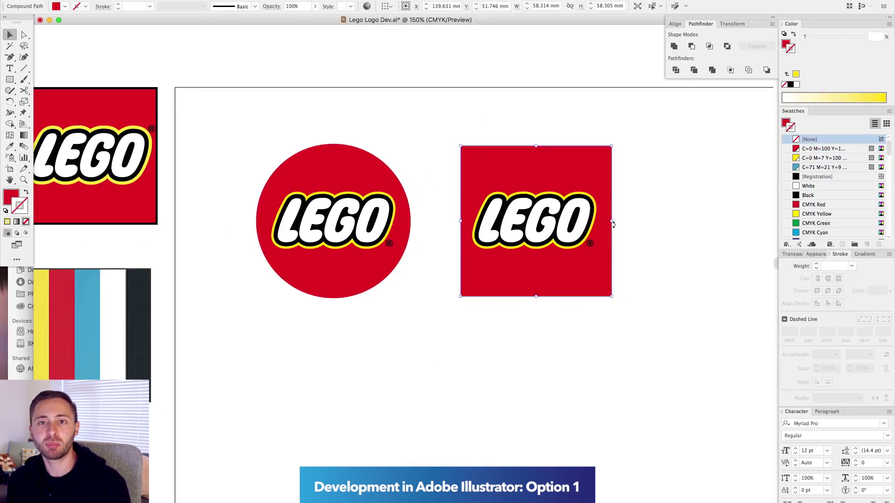
{"action": "left_click_drag", "start_coordinate": [535, 147], "coordinate": [535, 177]}
{"action": "scroll", "coordinate": [502, 135], "scroll_direction": "right", "scroll_amount": 3}
{"action": "left_click", "coordinate": [502, 135]}
{"action": "scroll", "coordinate": [303, 131], "scroll_direction": "up", "scroll_amount": 3}
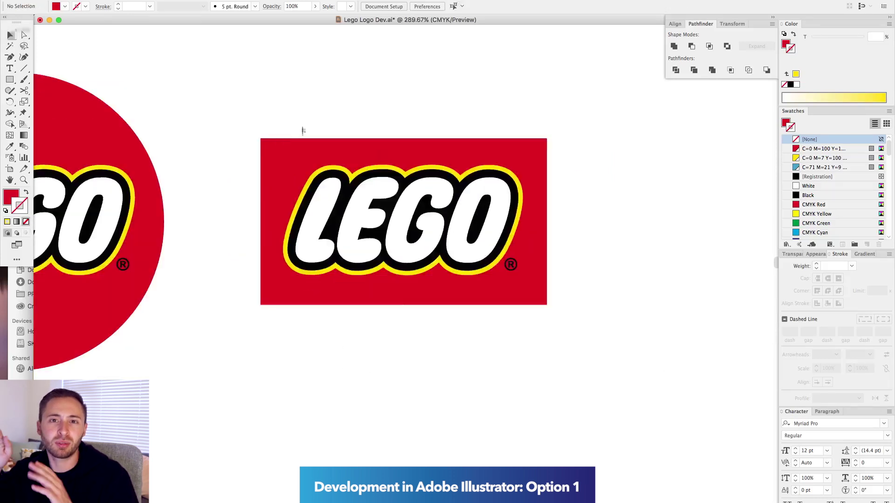
Round the corners of the red rectangle behind the wordmark
{"action": "scroll", "coordinate": [438, 261], "scroll_direction": "down", "scroll_amount": 3}
{"action": "left_click", "coordinate": [428, 279]}
{"action": "scroll", "coordinate": [386, 438], "scroll_direction": "up", "scroll_amount": 5}
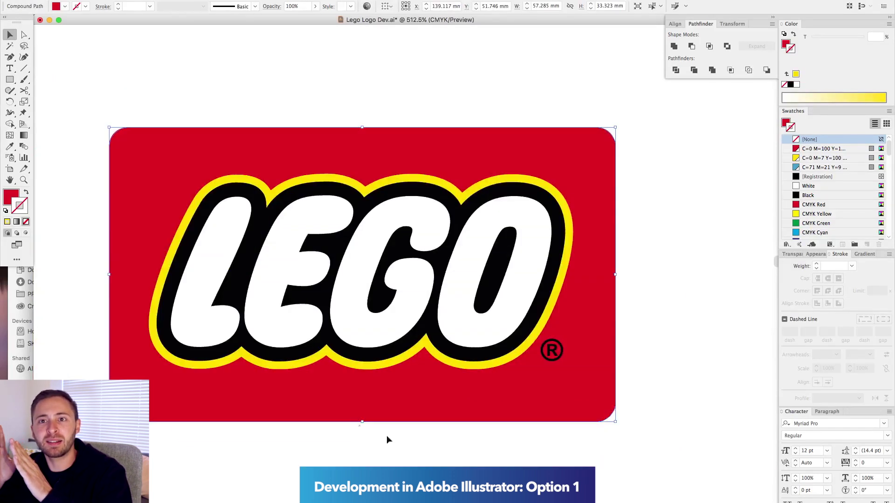
Duplicate the rounded rectangle logo directly below the original
{"action": "scroll", "coordinate": [435, 455], "scroll_direction": "down", "scroll_amount": 5}
{"action": "scroll", "coordinate": [404, 289], "scroll_direction": "right", "scroll_amount": 3}
{"action": "scroll", "coordinate": [403, 289], "scroll_direction": "left", "scroll_amount": 4}
{"action": "scroll", "coordinate": [401, 106], "scroll_direction": "right", "scroll_amount": 5}
{"action": "left_click_drag", "start_coordinate": [297, 109], "coordinate": [616, 326]}
{"action": "scroll", "coordinate": [406, 226], "scroll_direction": "up", "scroll_amount": 2}
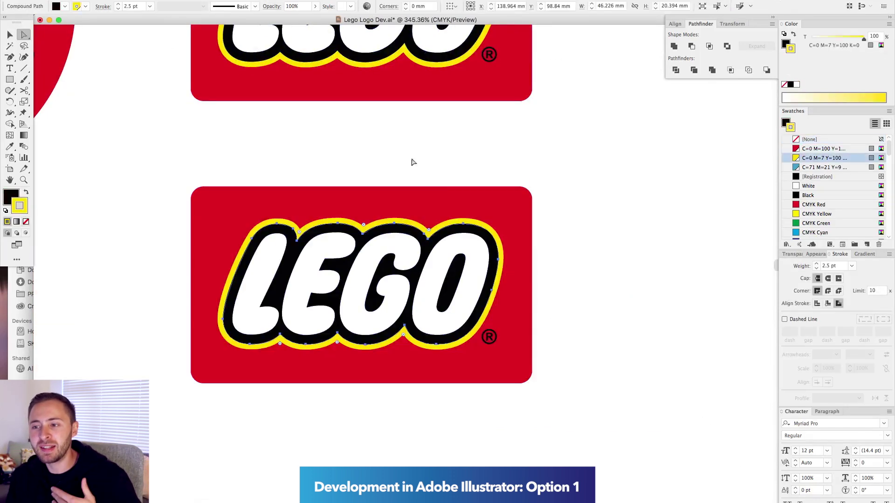
Invert the lower logo's colours, filling the shape around the wordmark white and the LEGO letters black
{"action": "key", "text": "x"}
{"action": "left_click", "coordinate": [808, 186]}
{"action": "key", "text": "super+y"}
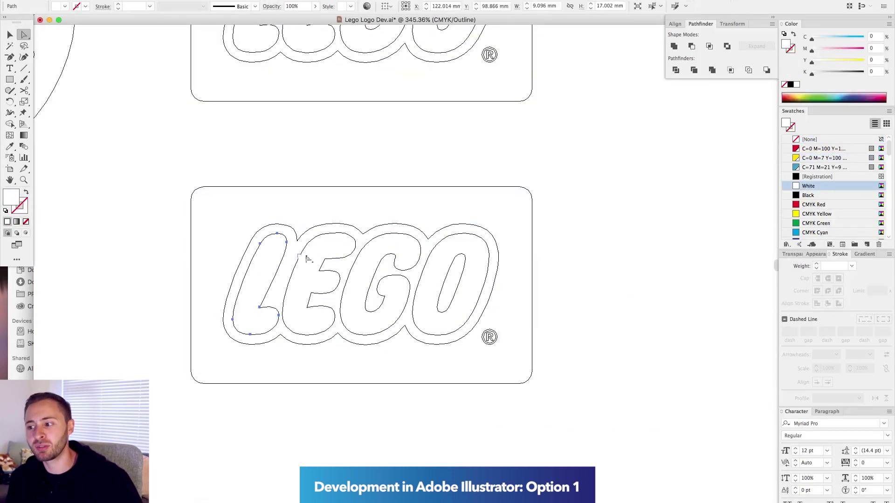
{"action": "key", "text": "super+y"}
{"action": "key", "text": "super+y"}
{"action": "left_click", "coordinate": [464, 274]}
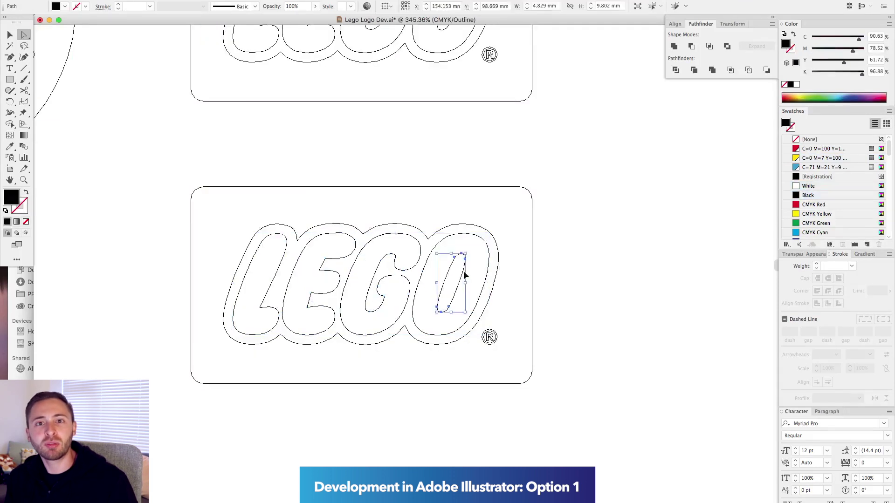
{"action": "key", "text": "super+y"}
{"action": "key", "text": "super+1"}
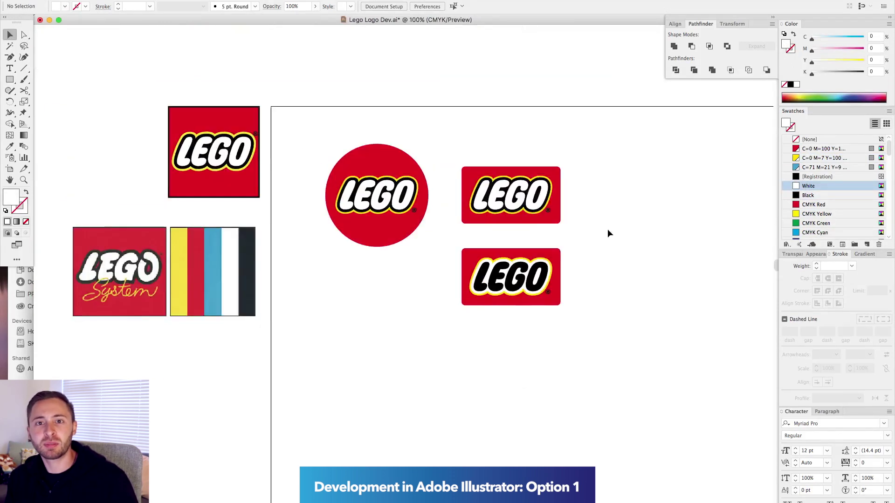
Create a new LEGO text object in Chalet LondonNineteenSeventy and enlarge it to about 125.58 pt
{"action": "key", "text": "v"}
{"action": "left_click", "coordinate": [464, 211]}
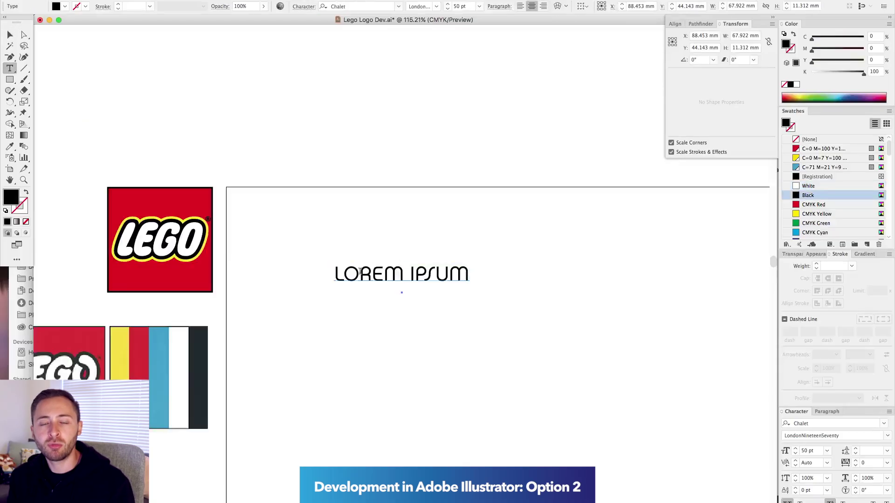
{"action": "left_click_drag", "start_coordinate": [507, 276], "coordinate": [404, 250]}
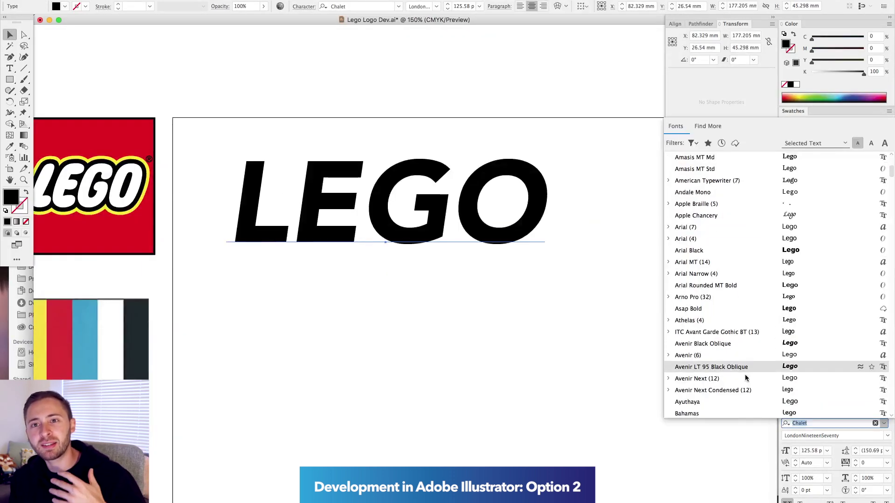
{"action": "left_click", "coordinate": [691, 143]}
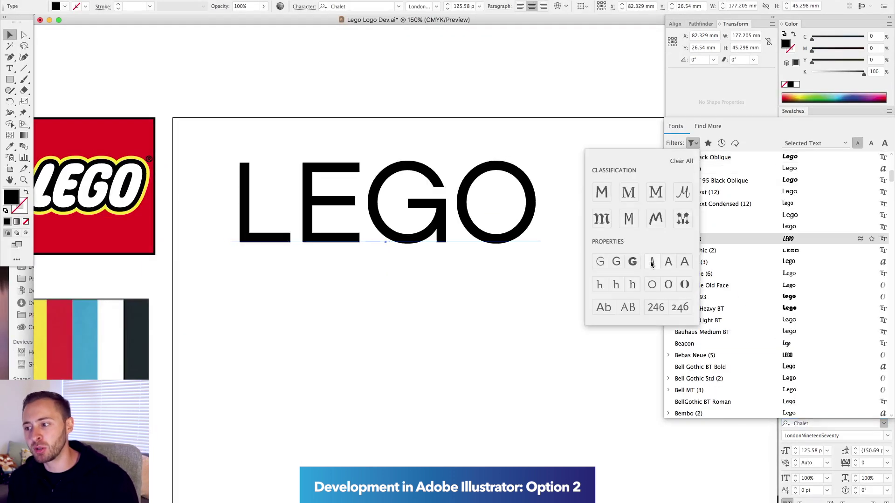
{"action": "left_click", "coordinate": [652, 262]}
{"action": "scroll", "coordinate": [689, 317], "scroll_direction": "down", "scroll_amount": 1}
{"action": "left_click", "coordinate": [669, 298]}
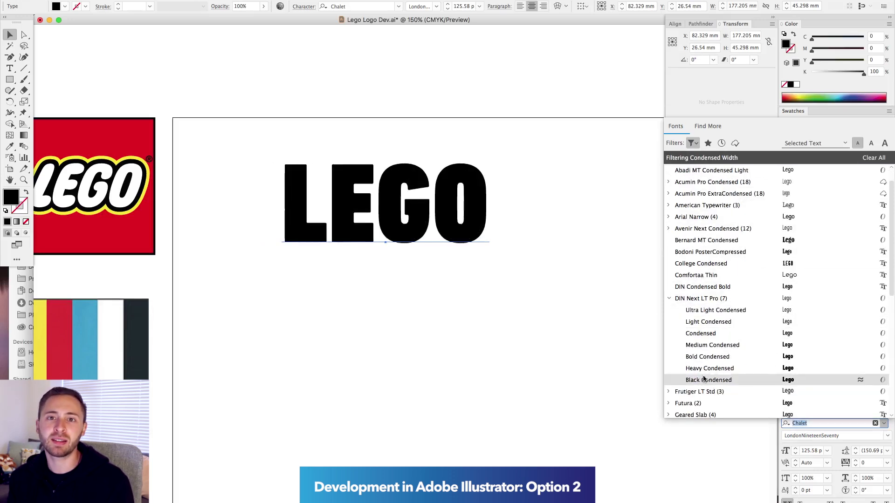
{"action": "left_click", "coordinate": [691, 143]}
{"action": "left_click", "coordinate": [651, 261]}
Search the fonts for "din" and set the LEGO text in DIN Round Pro Bold
{"action": "type", "text": "din"}
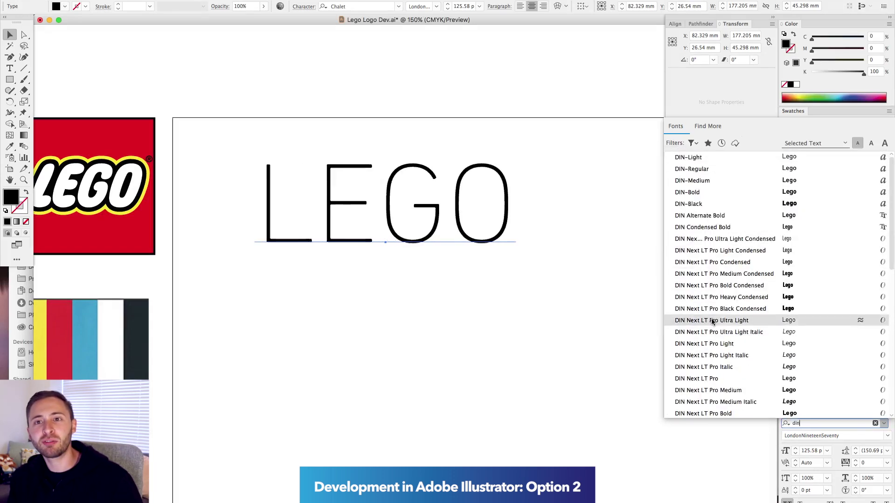
{"action": "scroll", "coordinate": [728, 368], "scroll_direction": "down", "scroll_amount": 5}
{"action": "left_click", "coordinate": [709, 378]}
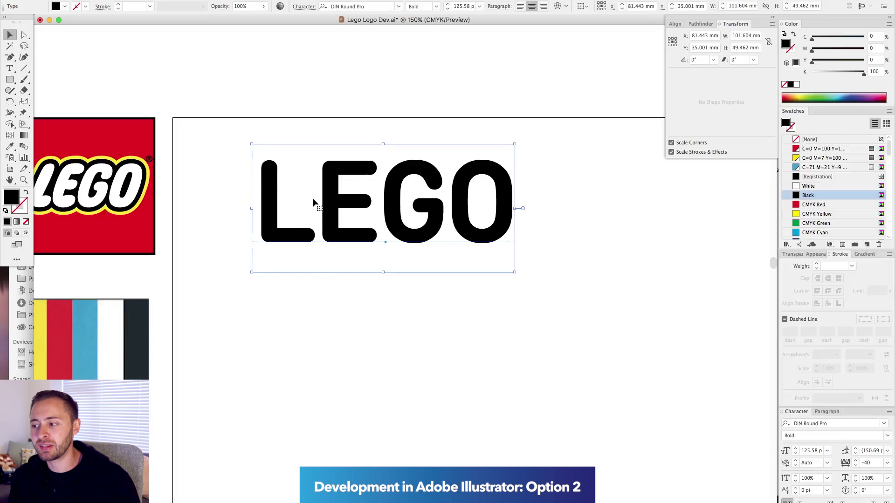
Append three dots to the end of the LEGO text
{"action": "scroll", "coordinate": [312, 198], "scroll_direction": "down", "scroll_amount": 2}
{"action": "left_click_drag", "start_coordinate": [494, 218], "coordinate": [462, 122]}
{"action": "type", "text": "..."}
Set the three dots in DIN Bold and colour them yellow, red and blue
{"action": "key", "text": "shift+Left"}
{"action": "key", "text": "shift+Left"}
{"action": "key", "text": "shift+Left"}
{"action": "left_click", "coordinate": [884, 423]}
{"action": "left_click", "coordinate": [724, 192]}
{"action": "key", "text": "Left"}
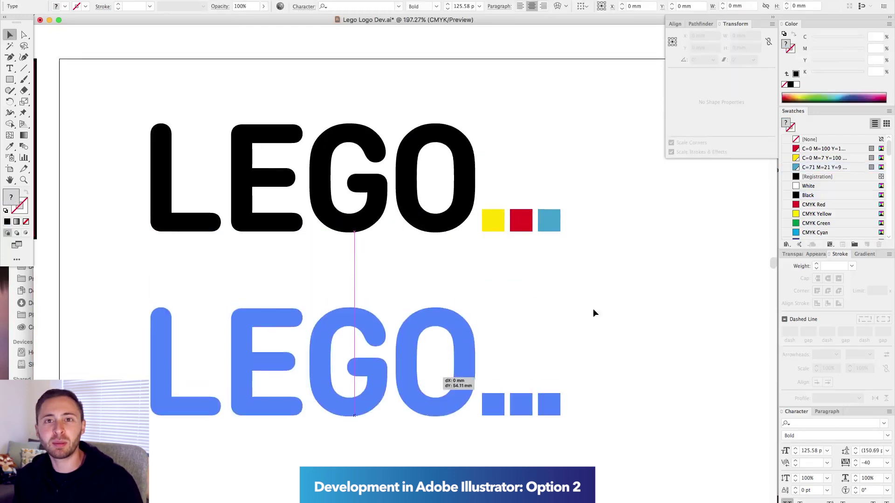
Duplicate the LEGO wordmark with its dots below the original and colour the copy's letters red
{"action": "scroll", "coordinate": [592, 308], "scroll_direction": "down", "scroll_amount": 3}
{"action": "key", "text": "super+z"}
{"action": "key", "text": "super+z"}
{"action": "key", "text": "super+z"}
{"action": "key", "text": "super+z"}
{"action": "key", "text": "super+z"}
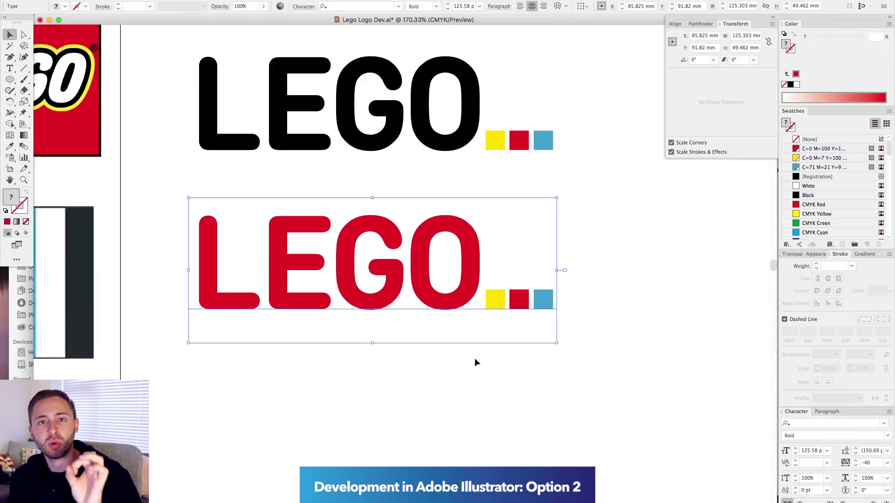
Set the lower wordmark's letters in black DIN Round Pro Black and tighten the kerning between L and E
{"action": "left_click", "coordinate": [185, 169]}
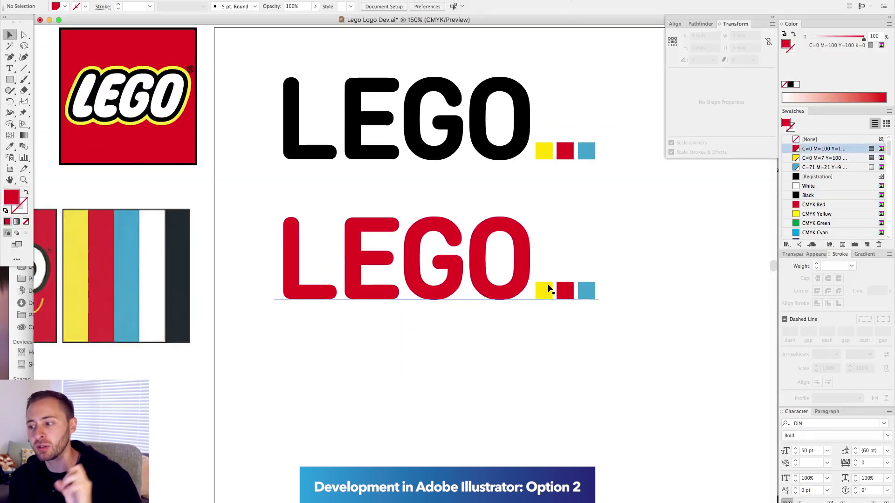
{"action": "left_click", "coordinate": [543, 291]}
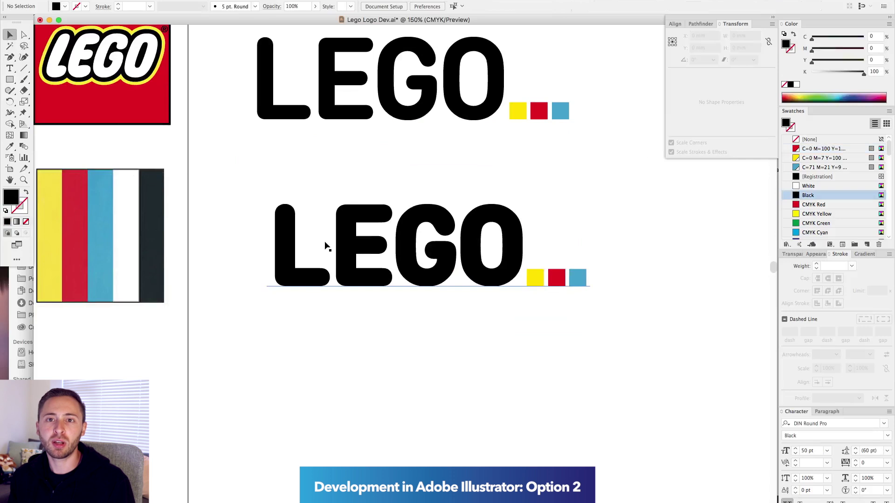
{"action": "double_click", "coordinate": [325, 246]}
{"action": "key", "text": "alt+Left"}
{"action": "key", "text": "alt+Left"}
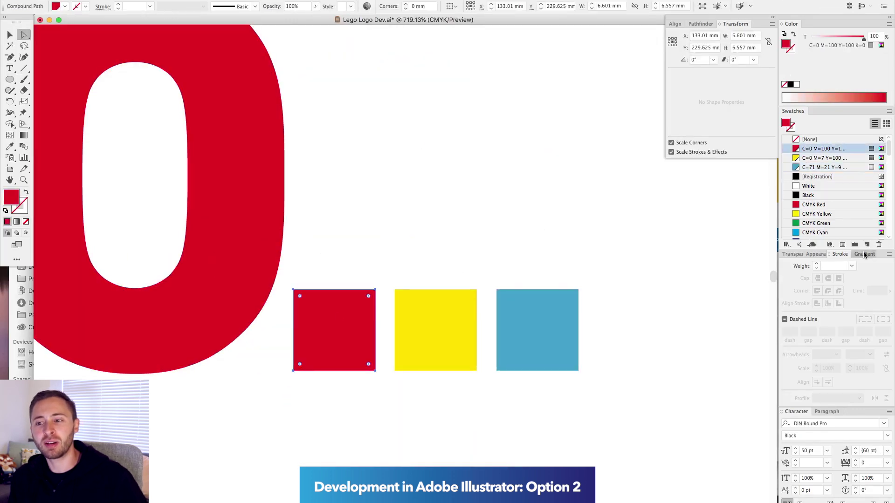
Fill the red square after the O with a linear gradient from full red to an 80% tint
{"action": "left_click", "coordinate": [864, 254]}
{"action": "left_click", "coordinate": [787, 339]}
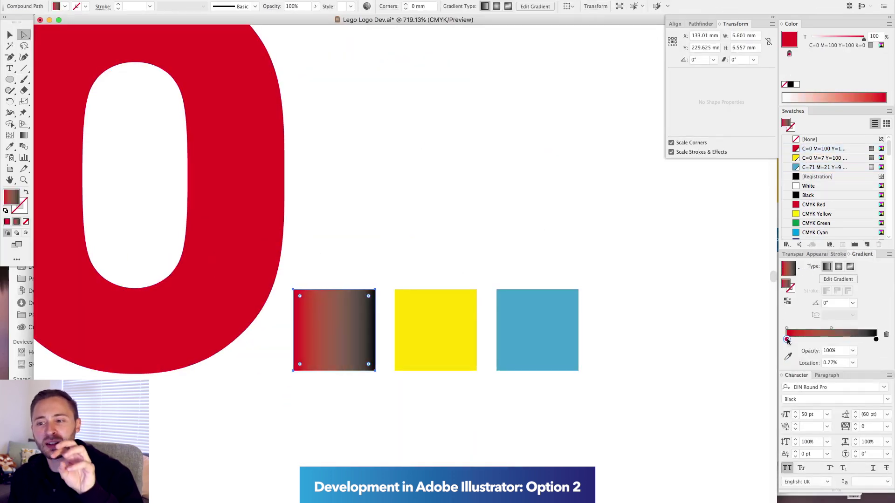
{"action": "left_click_drag", "start_coordinate": [848, 340], "coordinate": [876, 340]}
{"action": "left_click_drag", "start_coordinate": [863, 39], "coordinate": [853, 39]}
{"action": "left_click", "coordinate": [533, 128]}
Draw a circle about 3.6 mm wide centred on the red square and reverse its gradient direction
{"action": "key", "text": "l"}
{"action": "left_click_drag", "start_coordinate": [334, 330], "coordinate": [357, 353]}
{"action": "left_click", "coordinate": [787, 302]}
{"action": "key", "text": "v"}
{"action": "left_click", "coordinate": [559, 210]}
{"action": "left_click", "coordinate": [345, 331]}
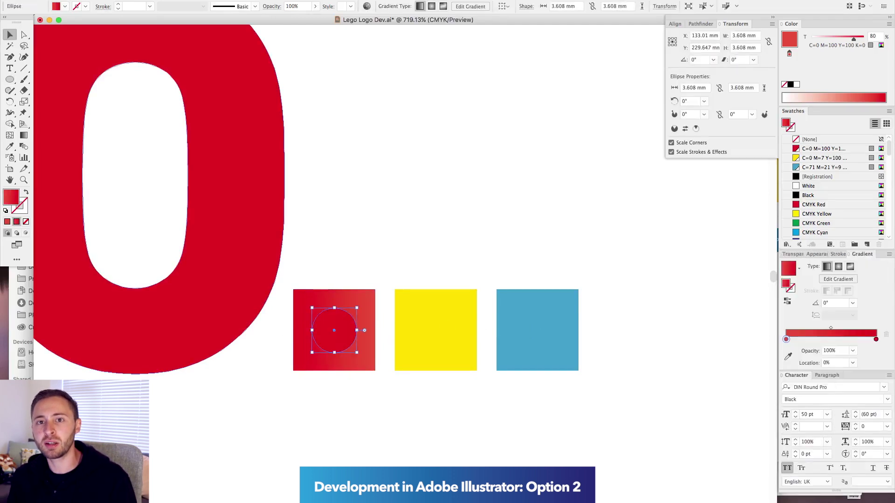
Change the circle's gradient to greys with the end stop at 50% black
{"action": "type", "text": "50"}
{"action": "key", "text": "Return"}
{"action": "key", "text": "super+minus"}
{"action": "key", "text": "super+minus"}
{"action": "key", "text": "super+minus"}
{"action": "key", "text": "super+minus"}
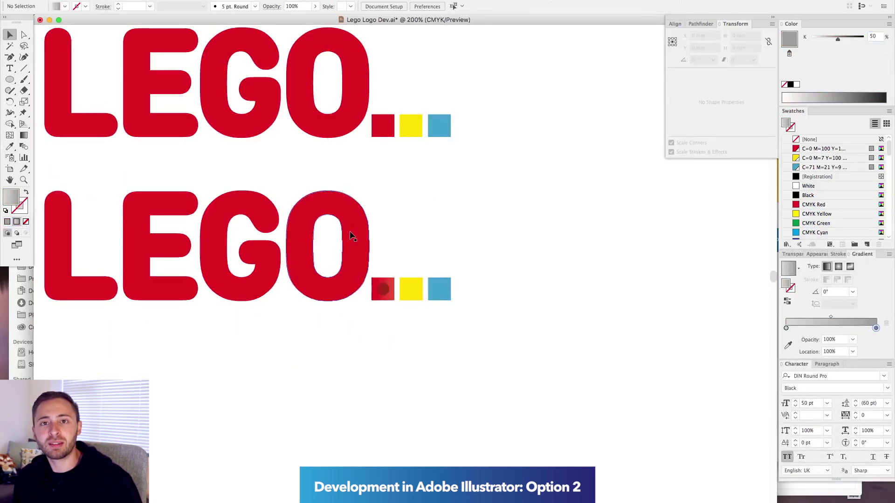
Turn the circle on the red square into an unfilled ring with a White stroke
{"action": "left_click_drag", "start_coordinate": [358, 248], "coordinate": [465, 315]}
{"action": "left_click", "coordinate": [247, 283]}
{"action": "key", "text": "shift+x"}
{"action": "left_click", "coordinate": [817, 254]}
{"action": "left_click", "coordinate": [791, 254]}
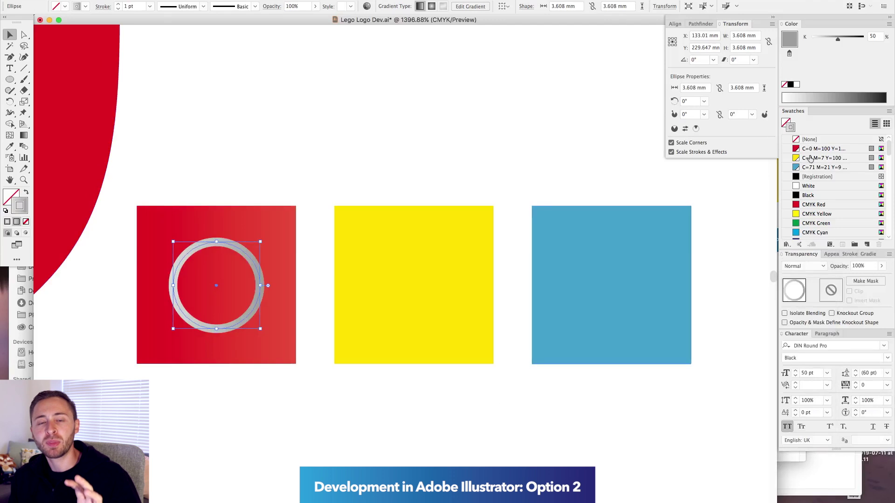
{"action": "left_click", "coordinate": [808, 185]}
Copy the white ring onto the yellow and blue squares and thicken the stroke of all three rings
{"action": "left_click_drag", "start_coordinate": [233, 256], "coordinate": [430, 255]}
{"action": "left_click", "coordinate": [614, 164]}
{"action": "scroll", "coordinate": [259, 247], "scroll_direction": "down", "scroll_amount": 5}
{"action": "left_click", "coordinate": [258, 248]}
{"action": "left_click", "coordinate": [340, 248], "text": "shift"}
{"action": "left_click", "coordinate": [422, 248], "text": "shift"}
{"action": "left_click", "coordinate": [849, 254]}
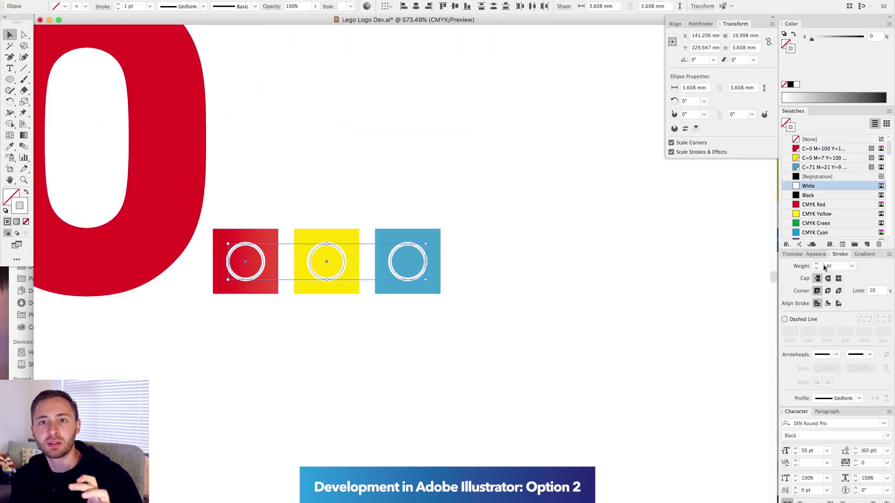
{"action": "left_click", "coordinate": [816, 264]}
Switch to the browser and view the image results for tiny lego bricks
{"action": "scroll", "coordinate": [519, 372], "scroll_direction": "down", "scroll_amount": 5}
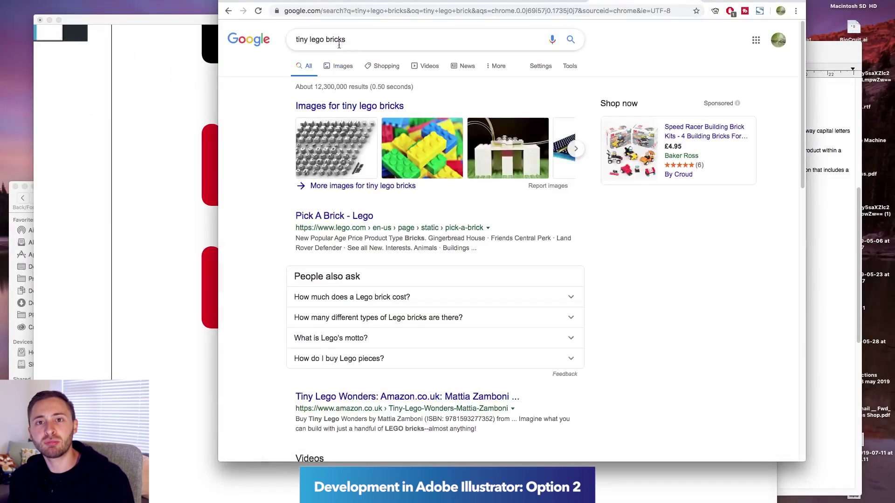
{"action": "left_click", "coordinate": [326, 64]}
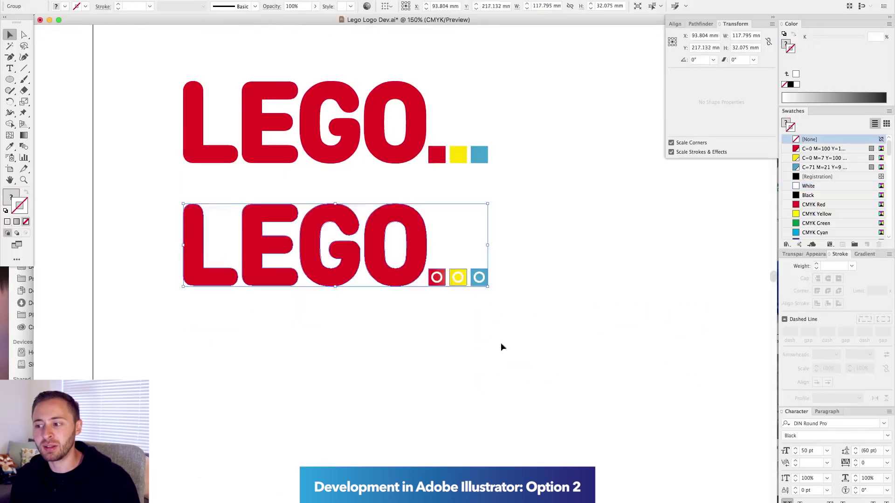
Try a drop shadow by offsetting a black copy of the lower wordmark's letters behind the red ones
{"action": "scroll", "coordinate": [501, 343], "scroll_direction": "up", "scroll_amount": 3}
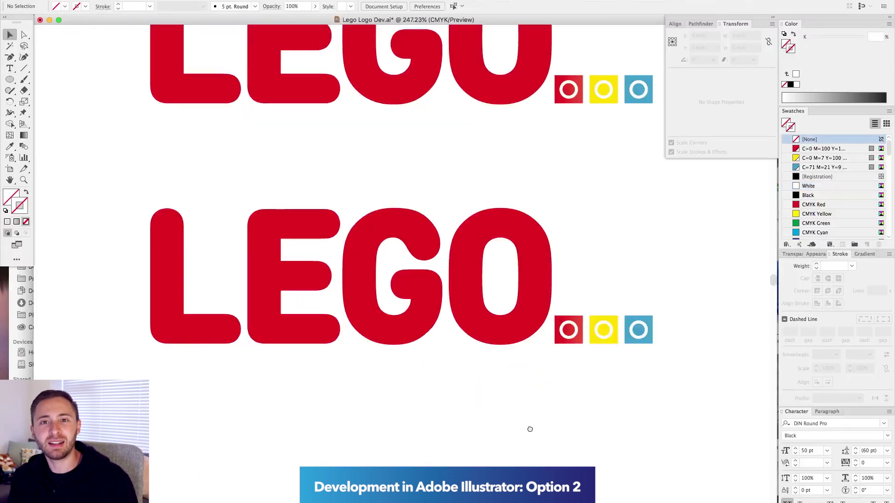
{"action": "scroll", "coordinate": [529, 428], "scroll_direction": "down", "scroll_amount": 1}
{"action": "key", "text": "v"}
{"action": "left_click", "coordinate": [828, 195]}
{"action": "left_click_drag", "start_coordinate": [480, 200], "coordinate": [493, 215]}
{"action": "key", "text": "Delete"}
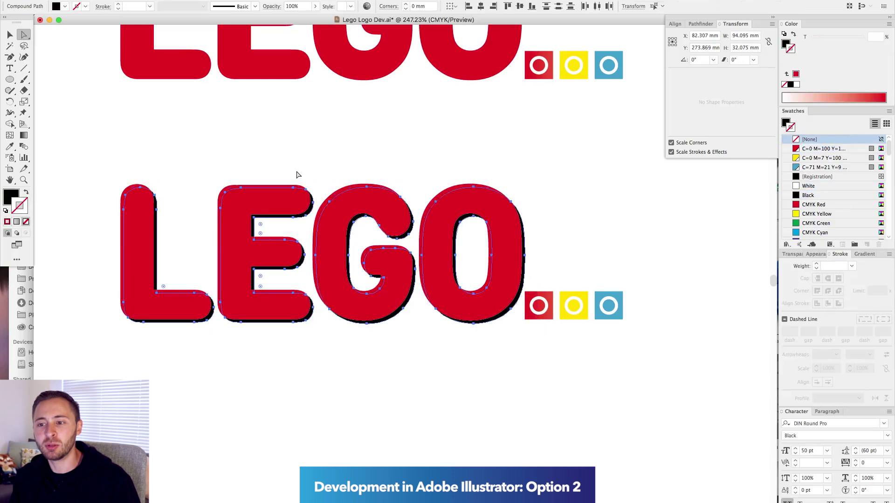
{"action": "left_click", "coordinate": [295, 173]}
Select the entire lower wordmark with its three brick squares and fill it with Black
{"action": "scroll", "coordinate": [566, 184], "scroll_direction": "down", "scroll_amount": 2}
{"action": "left_click_drag", "start_coordinate": [110, 133], "coordinate": [644, 346]}
{"action": "scroll", "coordinate": [511, 253], "scroll_direction": "down", "scroll_amount": 2}
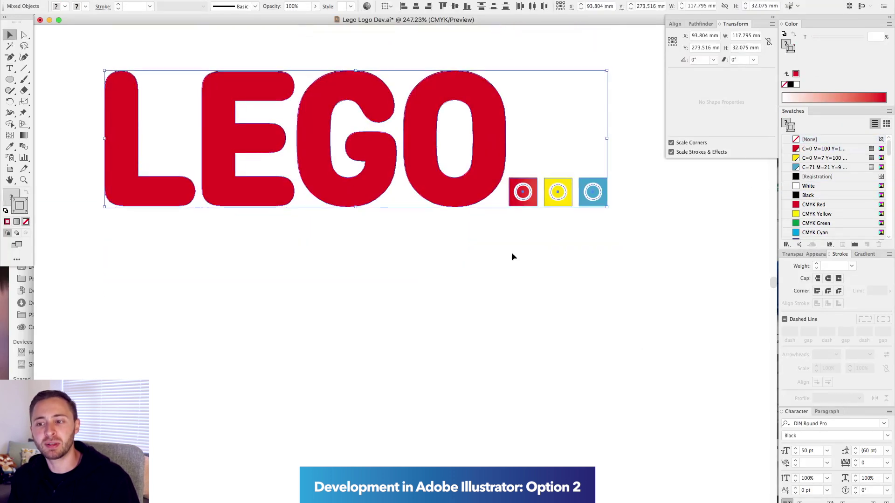
{"action": "left_click", "coordinate": [812, 196]}
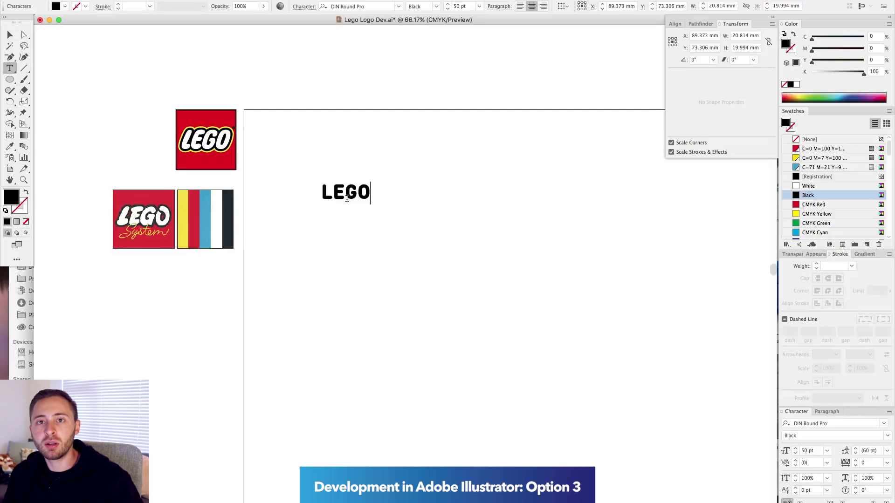
Finish the black LEGO text beside the reference logos and set its font to Chalet NewYorkNineteenSeventy
{"action": "key", "text": "Escape"}
{"action": "scroll", "coordinate": [451, 247], "scroll_direction": "up", "scroll_amount": 3}
{"action": "scroll", "coordinate": [451, 247], "scroll_direction": "left", "scroll_amount": 2}
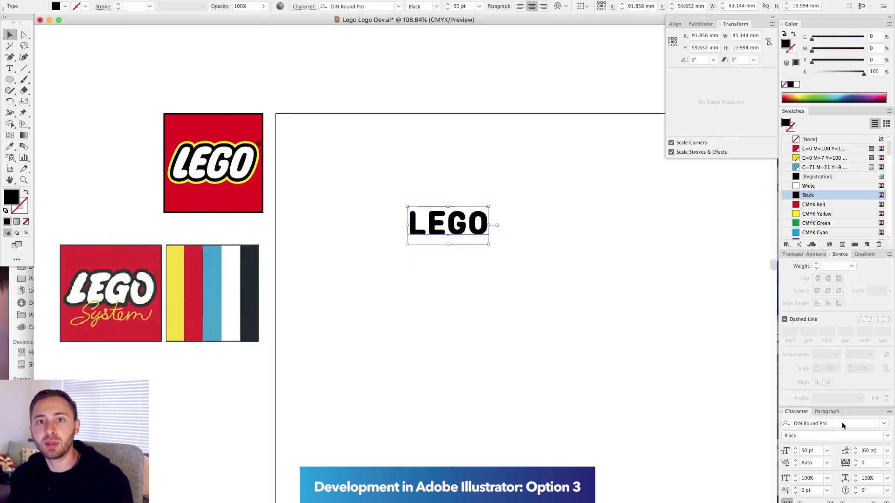
{"action": "left_click", "coordinate": [841, 423]}
{"action": "scroll", "coordinate": [727, 368], "scroll_direction": "down", "scroll_amount": 5}
{"action": "scroll", "coordinate": [725, 351], "scroll_direction": "down", "scroll_amount": 5}
{"action": "scroll", "coordinate": [724, 351], "scroll_direction": "up", "scroll_amount": 3}
{"action": "left_click", "coordinate": [669, 157]}
{"action": "left_click", "coordinate": [719, 216]}
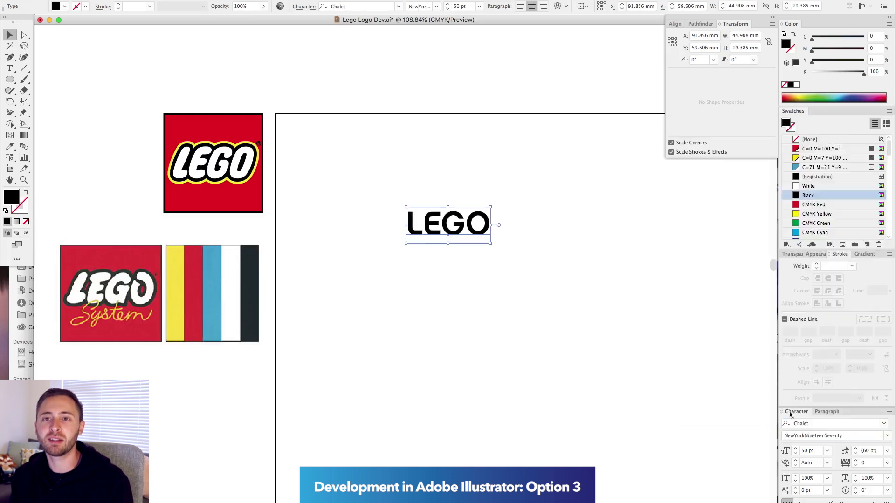
Change the text to mixed-case Lego and set a second copy below it in NewYorkNineteenSixty
{"action": "left_click_drag", "start_coordinate": [392, 233], "coordinate": [463, 233]}
{"action": "scroll", "coordinate": [559, 346], "scroll_direction": "up", "scroll_amount": 3}
{"action": "scroll", "coordinate": [559, 345], "scroll_direction": "down", "scroll_amount": 2}
{"action": "left_click", "coordinate": [887, 436]}
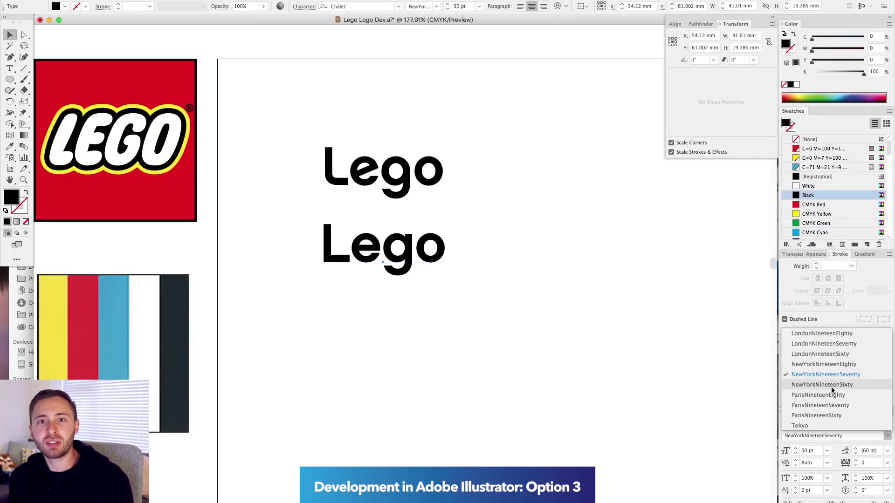
{"action": "left_click", "coordinate": [833, 386]}
Try a third copy of the Lego text in another Chalet style and delete that copy
{"action": "left_click_drag", "start_coordinate": [383, 249], "coordinate": [383, 309]}
{"action": "left_click", "coordinate": [887, 436]}
{"action": "key", "text": "Escape"}
{"action": "key", "text": "Delete"}
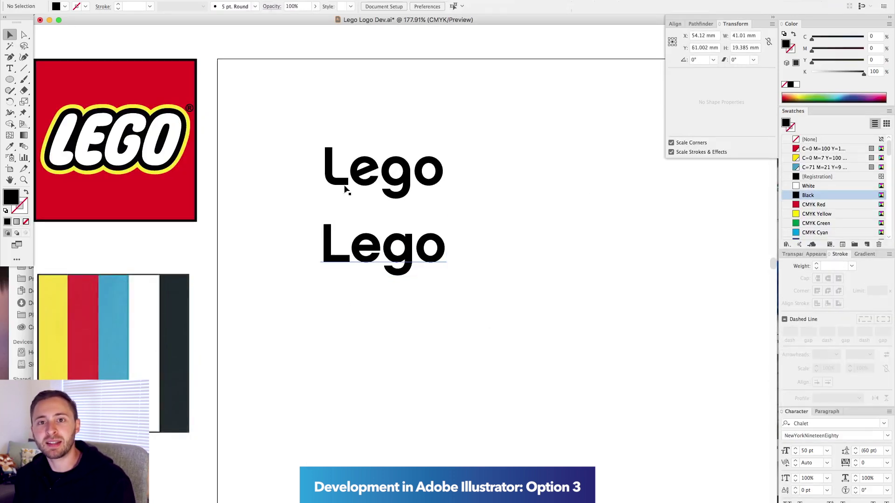
Duplicate both Lego wordmarks about 57 mm to the right of the originals
{"action": "left_click_drag", "start_coordinate": [345, 189], "coordinate": [414, 275]}
{"action": "scroll", "coordinate": [438, 283], "scroll_direction": "left", "scroll_amount": 2}
{"action": "scroll", "coordinate": [442, 285], "scroll_direction": "right", "scroll_amount": 4}
{"action": "left_click_drag", "start_coordinate": [253, 273], "coordinate": [429, 273]}
{"action": "scroll", "coordinate": [411, 274], "scroll_direction": "left", "scroll_amount": 1}
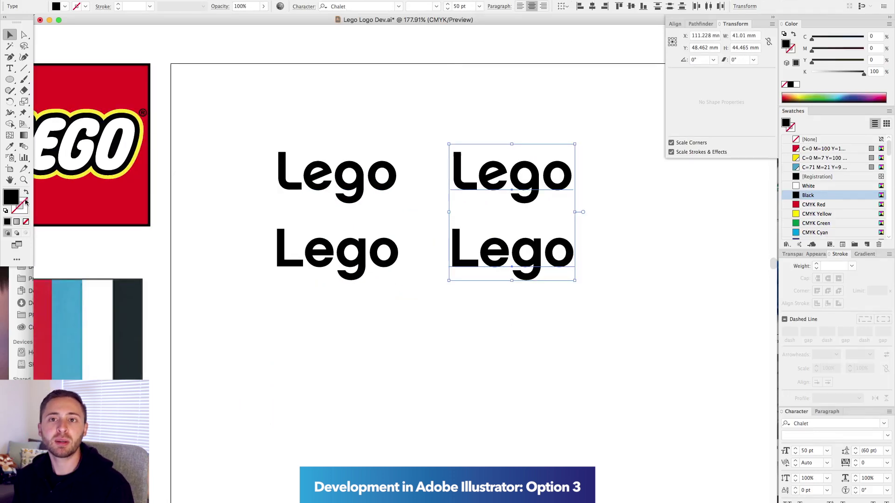
Give the duplicated wordmarks a yellow 20 pt stroke with round corners and no fill
{"action": "left_click", "coordinate": [26, 192]}
{"action": "left_click", "coordinate": [823, 158]}
{"action": "left_click", "coordinate": [828, 266]}
{"action": "type", "text": "20"}
{"action": "key", "text": "Return"}
{"action": "left_click", "coordinate": [828, 291]}
Layer copies in front of the yellow outlines: one with a black 10 pt stroke and a White-filled one on top
{"action": "key", "text": "super+f"}
{"action": "left_click", "coordinate": [26, 192]}
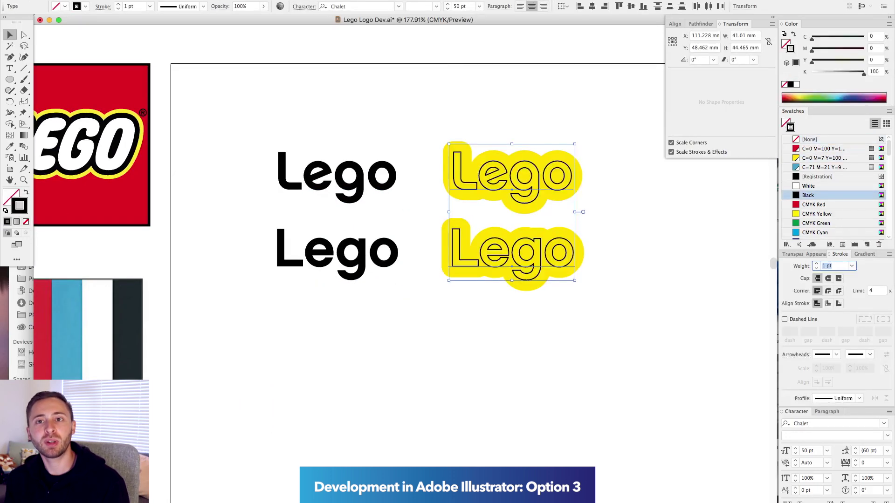
{"action": "key", "text": "x"}
{"action": "left_click", "coordinate": [808, 186]}
{"action": "scroll", "coordinate": [665, 208], "scroll_direction": "left", "scroll_amount": 3}
{"action": "key", "text": "super+shift+a"}
Draw a red rectangle around the upper outlined wordmark, send it to the back and set its width to 60 mm
{"action": "left_click", "coordinate": [11, 80]}
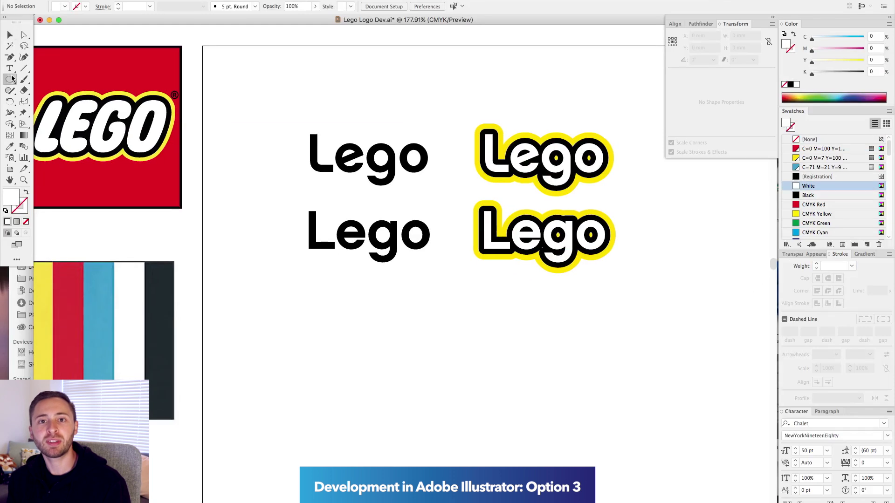
{"action": "scroll", "coordinate": [476, 121], "scroll_direction": "up", "scroll_amount": 3}
{"action": "left_click_drag", "start_coordinate": [282, 92], "coordinate": [364, 221]}
{"action": "left_click_drag", "start_coordinate": [416, 161], "coordinate": [387, 161]}
{"action": "left_click", "coordinate": [823, 148]}
{"action": "key", "text": "super+shift+bracketleft"}
{"action": "left_click", "coordinate": [707, 88]}
{"action": "type", "text": "60"}
{"action": "key", "text": "Return"}
Move the lower outlined wordmark down 20 mm, clear of the red rectangle
{"action": "key", "text": "super+minus"}
{"action": "key", "text": "super+minus"}
{"action": "left_click_drag", "start_coordinate": [304, 291], "coordinate": [536, 356]}
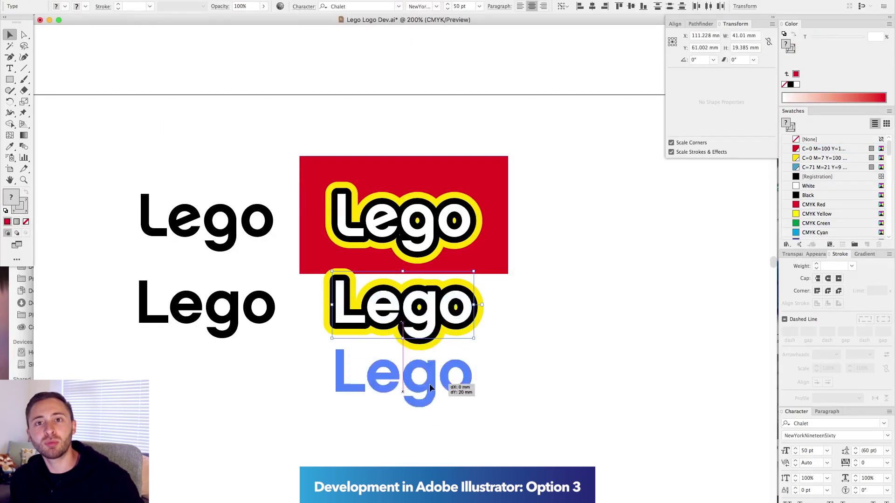
{"action": "left_click_drag", "start_coordinate": [429, 384], "coordinate": [430, 384]}
{"action": "key", "text": "super+shift+a"}
Set the red rectangle's height to 29.145 mm, nudge it down and round its corners
{"action": "scroll", "coordinate": [446, 289], "scroll_direction": "up", "scroll_amount": 2}
{"action": "type", "text": "29.145"}
{"action": "key", "text": "Return"}
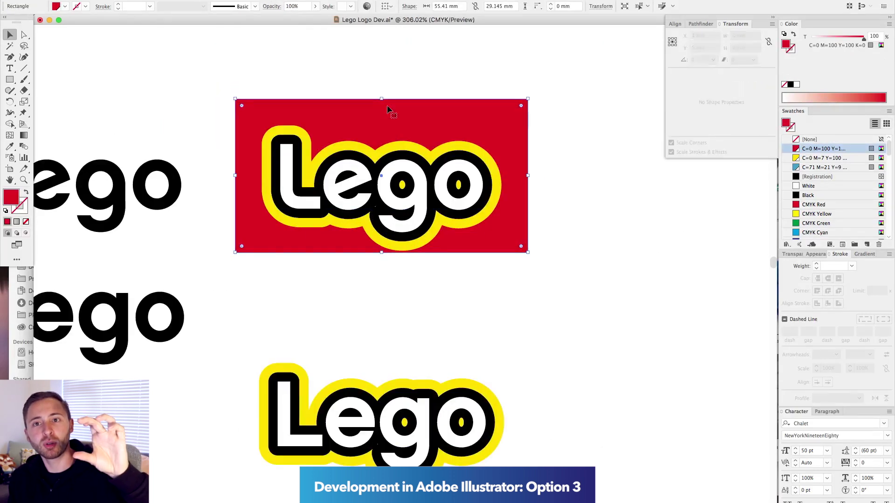
{"action": "key", "text": "Down"}
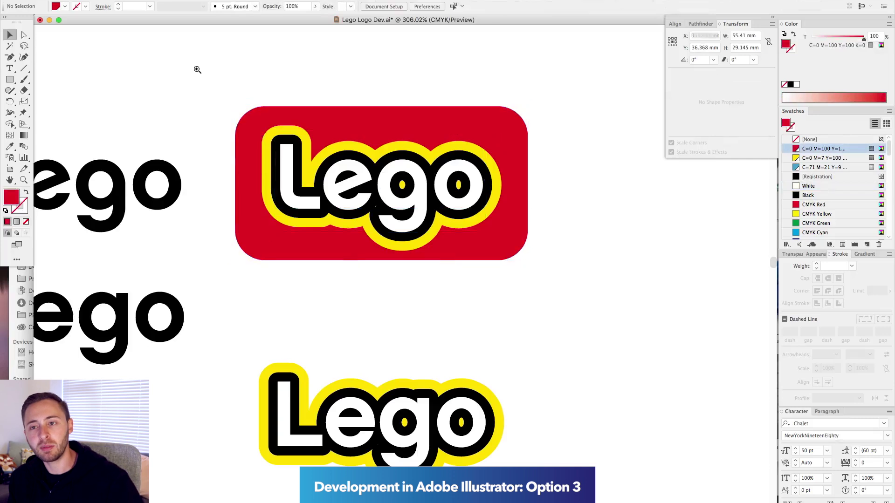
Cover the yellow gaps inside the g and o with black shapes placed behind the white letters
{"action": "left_click_drag", "start_coordinate": [197, 69], "coordinate": [597, 335]}
{"action": "key", "text": "m"}
{"action": "left_click_drag", "start_coordinate": [545, 277], "coordinate": [544, 276]}
{"action": "key", "text": "ctrl+bracketleft"}
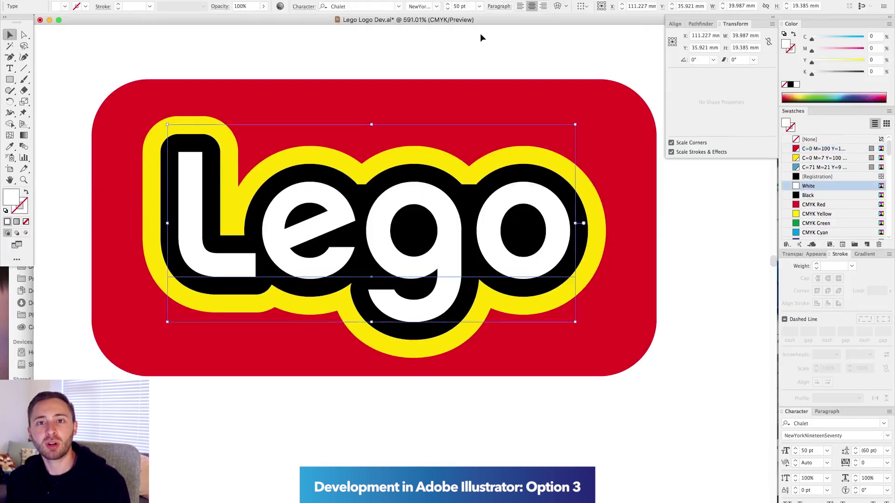
{"action": "left_click", "coordinate": [424, 208]}
{"action": "scroll", "coordinate": [485, 58], "scroll_direction": "down", "scroll_amount": 2}
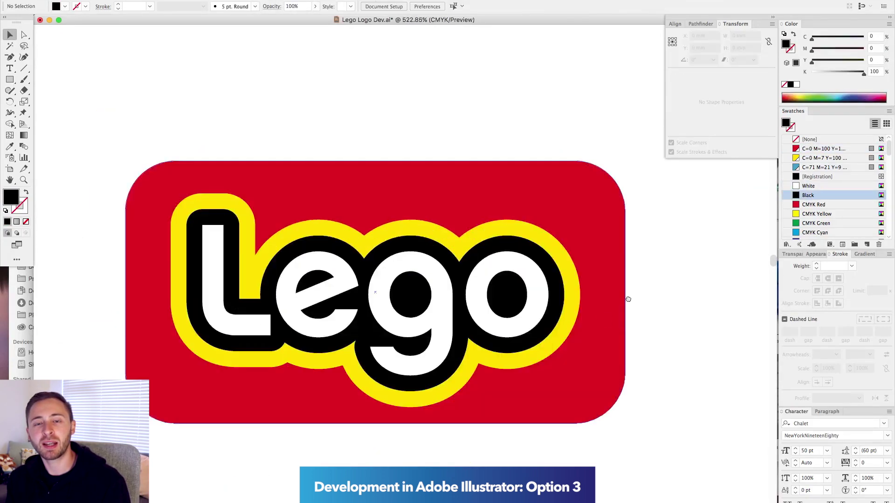
Narrow the red rounded rectangle to about 53 mm and nudge it vertically to centre it behind the wordmark
{"action": "left_click", "coordinate": [590, 243]}
{"action": "key", "text": "Down"}
{"action": "key", "text": "Up"}
{"action": "key", "text": "Down"}
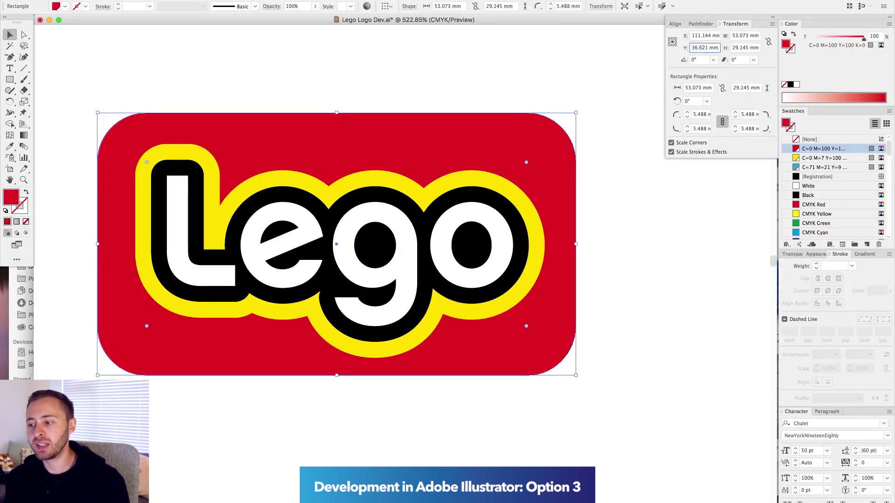
Add a black superscript ® at 20 pt and place it at the upper right of the badge's wordmark
{"action": "scroll", "coordinate": [586, 254], "scroll_direction": "down", "scroll_amount": 1}
{"action": "key", "text": "t"}
{"action": "left_click", "coordinate": [386, 144]}
{"action": "type", "text": "®"}
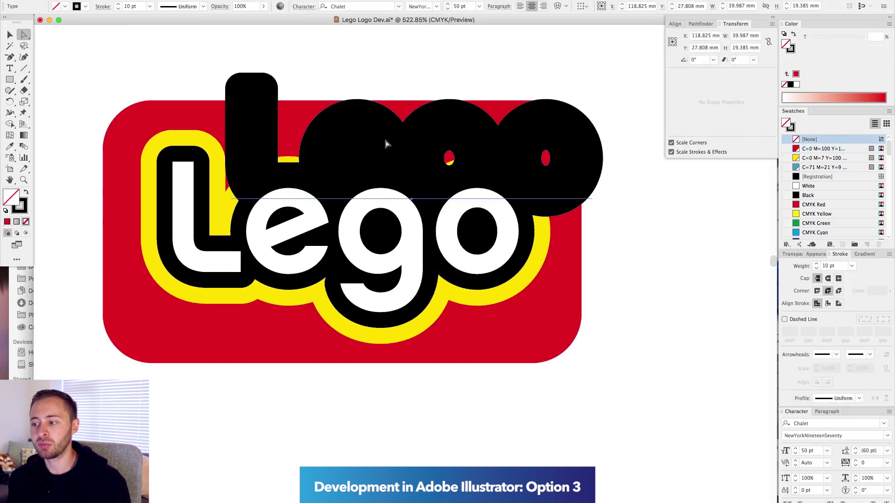
{"action": "key", "text": "shift+Left"}
{"action": "left_click", "coordinate": [8, 36]}
{"action": "left_click_drag", "start_coordinate": [817, 451], "coordinate": [794, 449]}
{"action": "type", "text": "20"}
{"action": "key", "text": "Return"}
{"action": "left_click", "coordinate": [829, 502]}
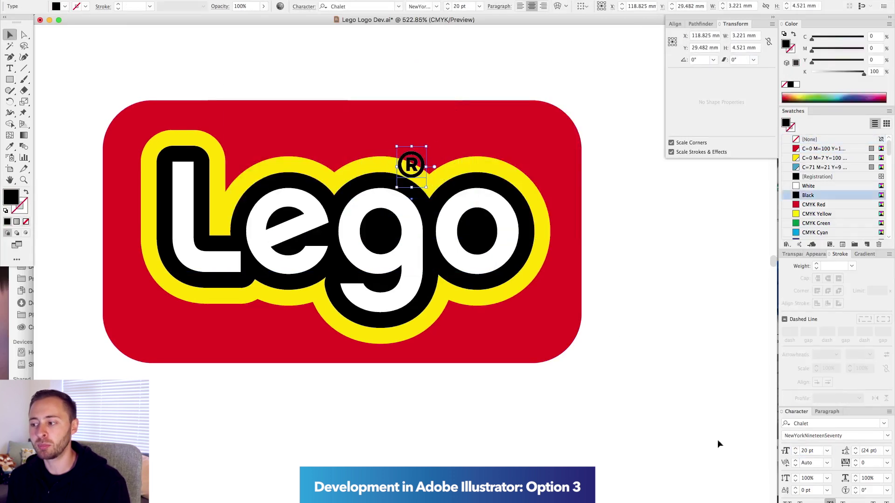
{"action": "key", "text": "super+equal"}
{"action": "left_click_drag", "start_coordinate": [343, 195], "coordinate": [599, 195]}
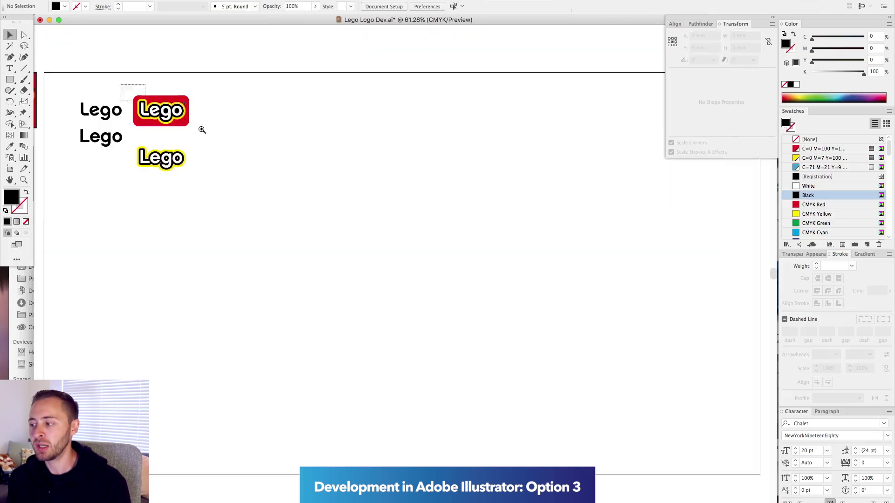
Create a lowercase lego version of the badge to the right of the first and narrow its red rounded rectangle
{"action": "left_click_drag", "start_coordinate": [202, 130], "coordinate": [206, 170]}
{"action": "scroll", "coordinate": [586, 164], "scroll_direction": "down", "scroll_amount": 2}
{"action": "key", "text": "super+minus"}
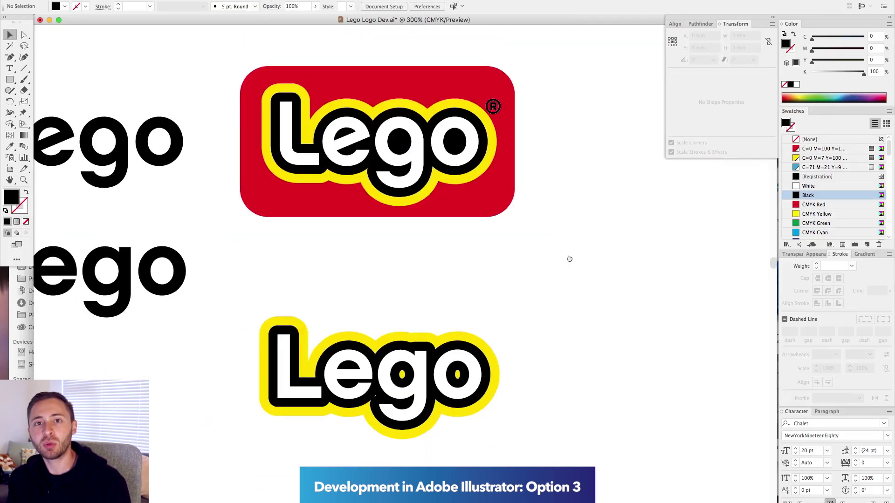
{"action": "scroll", "coordinate": [569, 258], "scroll_direction": "down", "scroll_amount": 1}
{"action": "left_click_drag", "start_coordinate": [569, 258], "coordinate": [381, 130]}
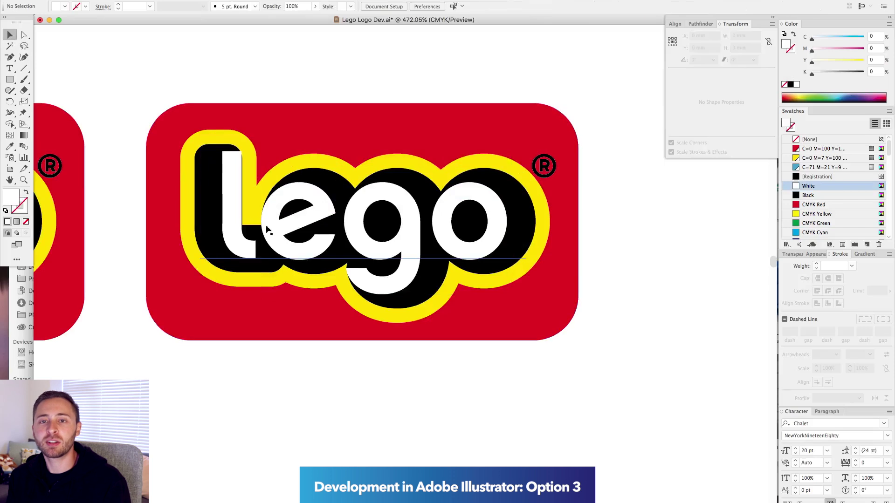
{"action": "key", "text": "Escape"}
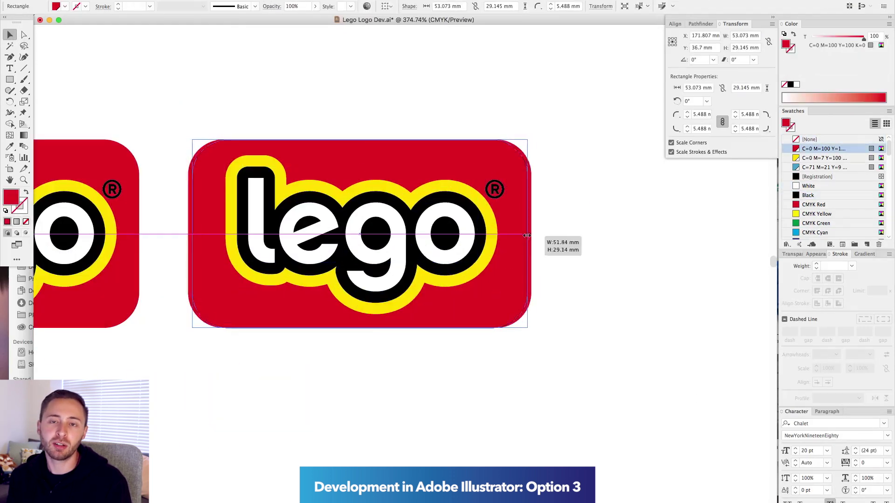
{"action": "left_click_drag", "start_coordinate": [541, 235], "coordinate": [520, 233]}
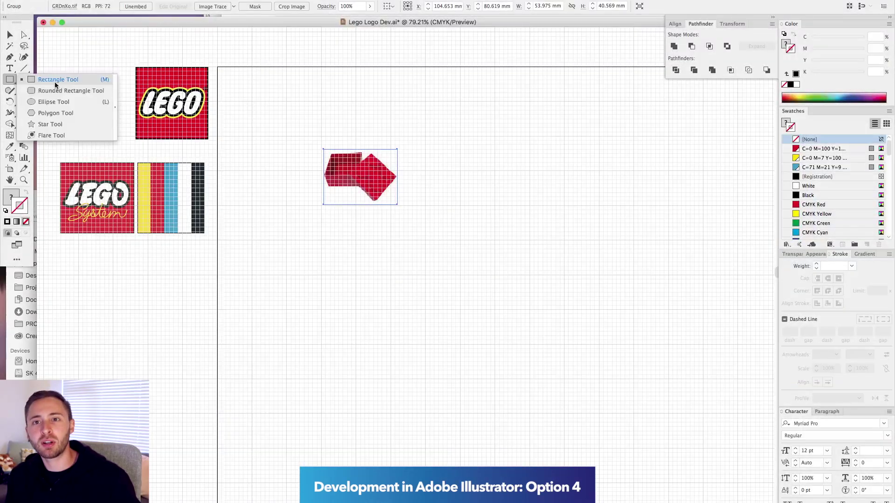
Draw a 101.6 mm square beside the red brick picture and colour it with the logo red swatch
{"action": "left_click_drag", "start_coordinate": [337, 97], "coordinate": [616, 274]}
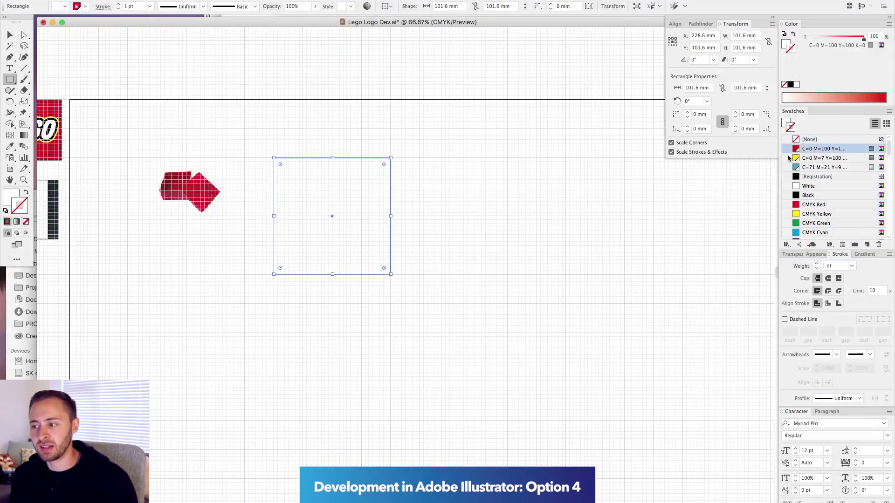
{"action": "left_click", "coordinate": [795, 148]}
{"action": "key", "text": "l"}
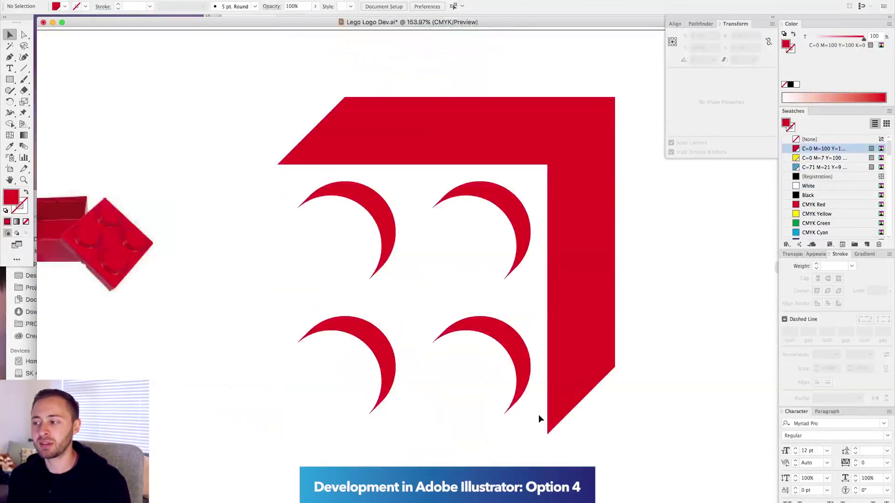
{"action": "scroll", "coordinate": [552, 99], "scroll_direction": "right", "scroll_amount": 3}
{"action": "scroll", "coordinate": [552, 99], "scroll_direction": "down", "scroll_amount": 1}
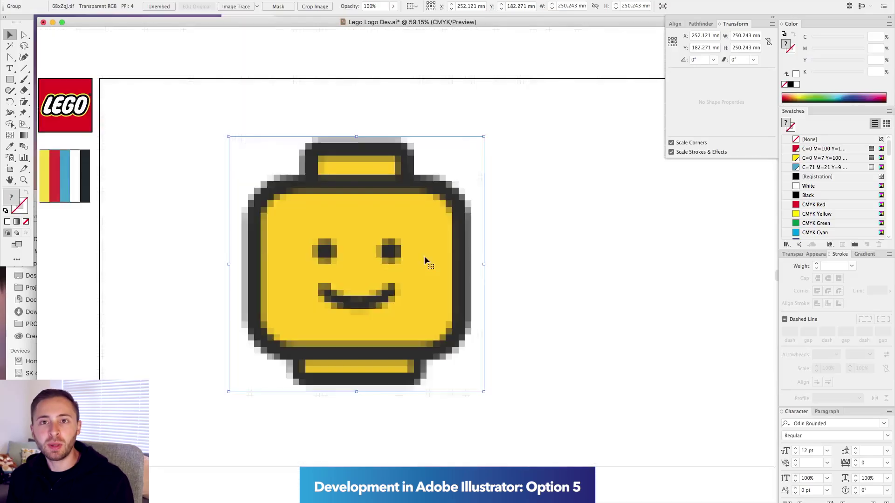
Draw a rectangle about 203 × 165 mm over the minifigure head's face and round its corners to about 40 mm
{"action": "left_click_drag", "start_coordinate": [372, 242], "coordinate": [372, 242]}
{"action": "key", "text": "v"}
{"action": "mouse_move", "coordinate": [361, 226]}
{"action": "left_mouse_down"}
{"action": "mouse_move", "coordinate": [361, 183]}
{"action": "mouse_move", "coordinate": [255, 212]}
{"action": "mouse_move", "coordinate": [461, 213]}
{"action": "left_mouse_up"}
{"action": "left_click_drag", "start_coordinate": [357, 242], "coordinate": [348, 351]}
{"action": "key", "text": "a"}
{"action": "mouse_move", "coordinate": [261, 189]}
{"action": "left_mouse_down"}
{"action": "mouse_move", "coordinate": [302, 237]}
{"action": "mouse_move", "coordinate": [295, 224]}
{"action": "left_mouse_up"}
Give the rounded face rectangle no fill and a red stroke about 49.8 pt thick to match the head's outline
{"action": "left_click", "coordinate": [26, 192]}
{"action": "left_click", "coordinate": [795, 149]}
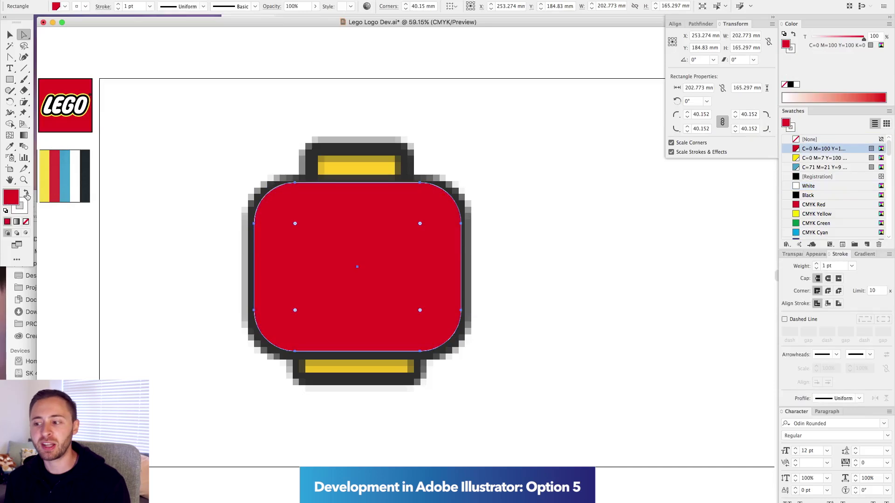
{"action": "left_click", "coordinate": [26, 192]}
{"action": "left_click", "coordinate": [26, 222]}
{"action": "left_click", "coordinate": [815, 264], "text": "shift"}
{"action": "left_click", "coordinate": [816, 265], "text": "shift"}
{"action": "left_click", "coordinate": [817, 265], "text": "shift"}
{"action": "key", "text": "v"}
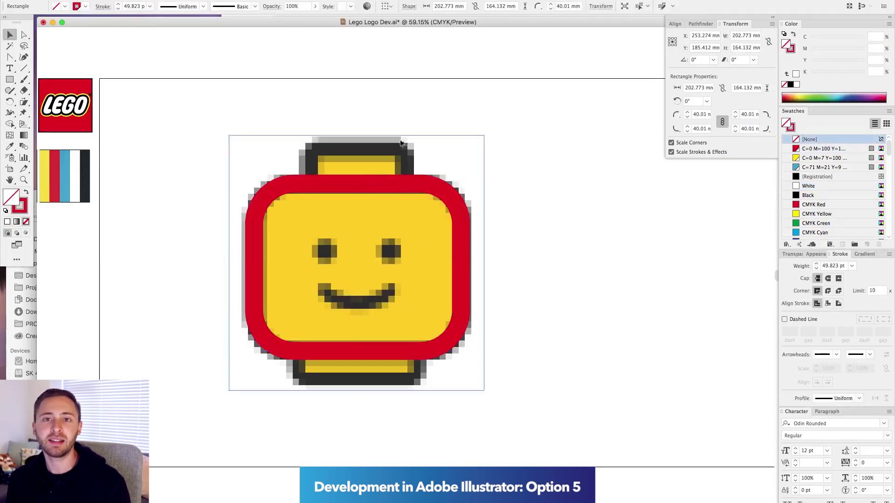
Duplicate the red rounded outline upward for the stud on top of the minifigure head
{"action": "left_click", "coordinate": [223, 1]}
{"action": "left_click", "coordinate": [280, 292]}
{"action": "left_click", "coordinate": [390, 190]}
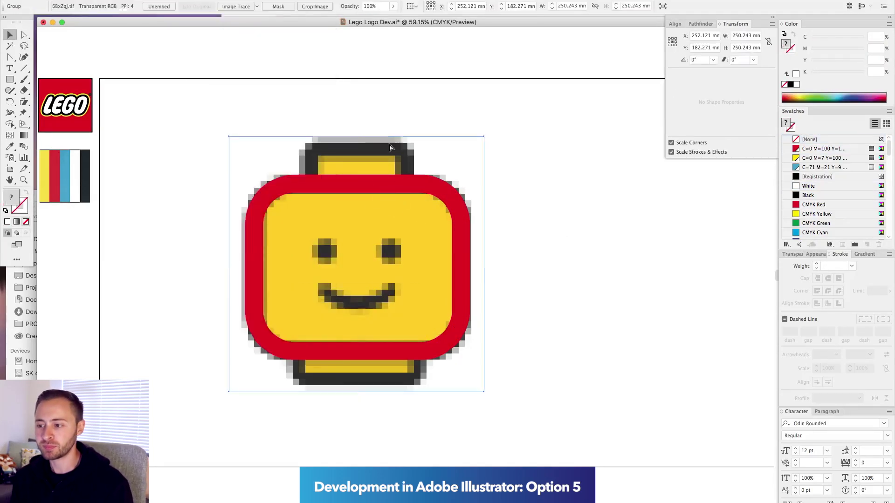
{"action": "left_click", "coordinate": [456, 268]}
{"action": "left_click_drag", "start_coordinate": [457, 268], "coordinate": [457, 233]}
Reshape the duplicate outline to the top stud, aligning its square lower corners with the face outline's top edge
{"action": "key", "text": "a"}
{"action": "left_click_drag", "start_coordinate": [408, 213], "coordinate": [413, 183]}
{"action": "key", "text": "super+y"}
{"action": "mouse_move", "coordinate": [385, 181]}
{"action": "left_mouse_down"}
{"action": "mouse_move", "coordinate": [387, 201]}
{"action": "mouse_move", "coordinate": [386, 183]}
{"action": "left_mouse_up"}
{"action": "key", "text": "super+y"}
{"action": "left_click_drag", "start_coordinate": [278, 131], "coordinate": [340, 198]}
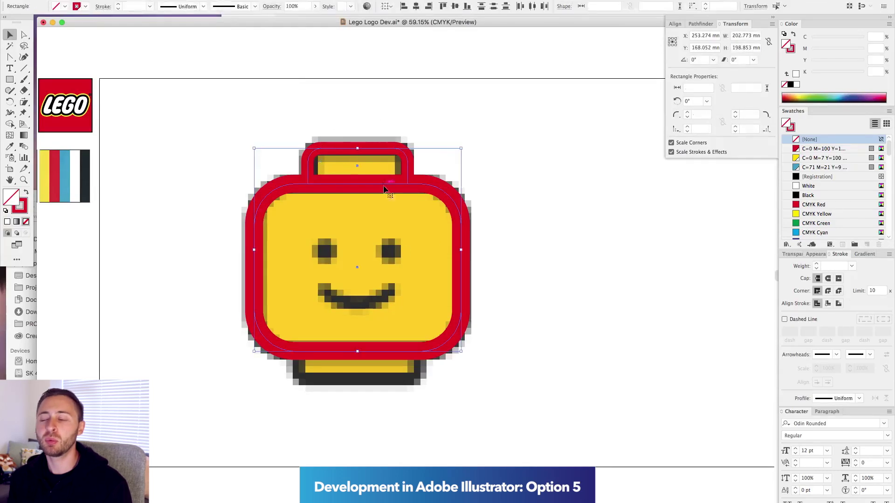
Match the top stud outline's stroke to the red face outline's stroke style and thickness
{"action": "left_click_drag", "start_coordinate": [433, 186], "coordinate": [434, 216]}
{"action": "key", "text": "super+z"}
{"action": "key", "text": "super+z"}
{"action": "key", "text": "i"}
{"action": "left_click", "coordinate": [424, 202]}
{"action": "key", "text": "v"}
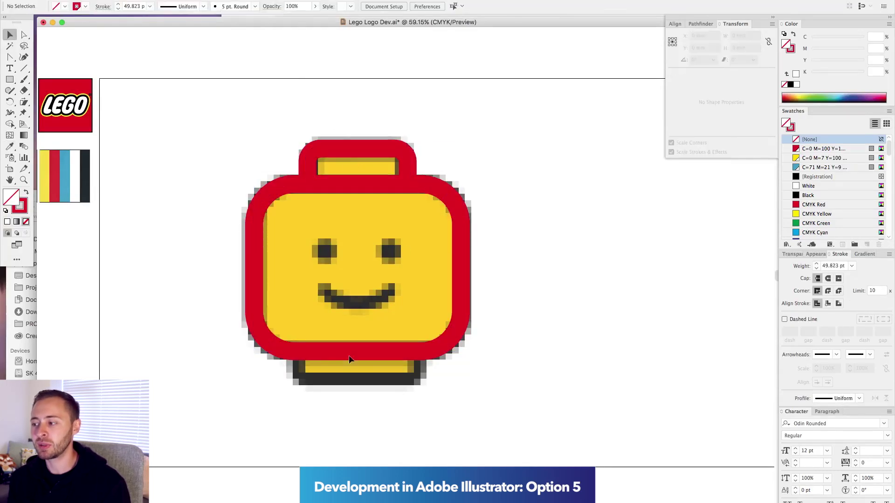
Duplicate the stud outline to the neck, rotate it 180° and fit it beneath the face outline
{"action": "mouse_move", "coordinate": [373, 146]}
{"action": "left_mouse_down"}
{"action": "mouse_move", "coordinate": [376, 422]}
{"action": "mouse_move", "coordinate": [405, 370]}
{"action": "left_mouse_up"}
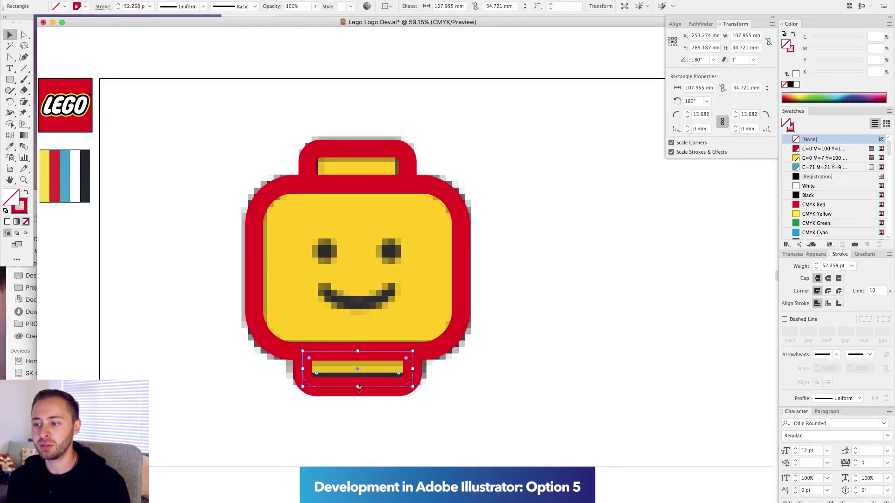
{"action": "key", "text": "v"}
{"action": "left_click", "coordinate": [506, 282]}
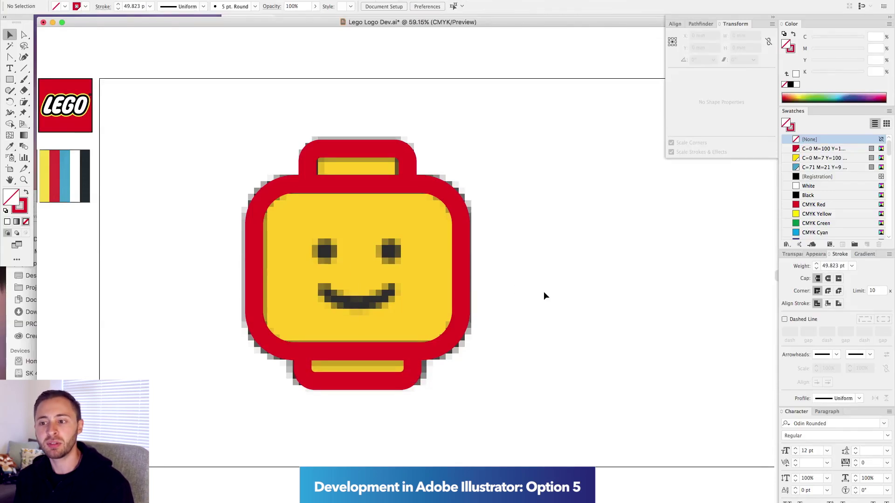
Draw two round eyes about 21 mm across over the reference eyes and give them a red fill without a stroke
{"action": "left_click_drag", "start_coordinate": [10, 80], "coordinate": [47, 100]}
{"action": "mouse_move", "coordinate": [325, 251]}
{"action": "left_mouse_down"}
{"action": "mouse_move", "coordinate": [336, 261]}
{"action": "mouse_move", "coordinate": [393, 255]}
{"action": "left_mouse_up"}
{"action": "key", "text": "shift+x"}
{"action": "key", "text": "v"}
Draw an ellipse over the mouth area and delete its top anchor point, leaving only the lower curve
{"action": "left_click_drag", "start_coordinate": [406, 302], "coordinate": [413, 303]}
{"action": "key", "text": "v"}
{"action": "left_click", "coordinate": [424, 183]}
{"action": "key", "text": "a"}
{"action": "left_click", "coordinate": [357, 236]}
{"action": "key", "text": "Delete"}
Cut off both ends of the mouth curve and turn it into an unfilled red 50 pt stroke with round caps
{"action": "key", "text": "c"}
{"action": "left_click", "coordinate": [317, 290]}
{"action": "left_click", "coordinate": [398, 292]}
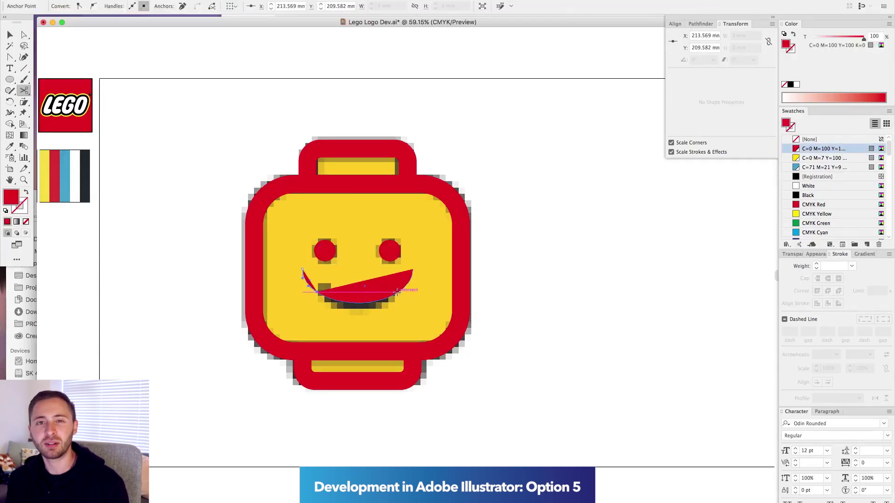
{"action": "key", "text": "Delete"}
{"action": "key", "text": "shift+x"}
{"action": "key", "text": "a"}
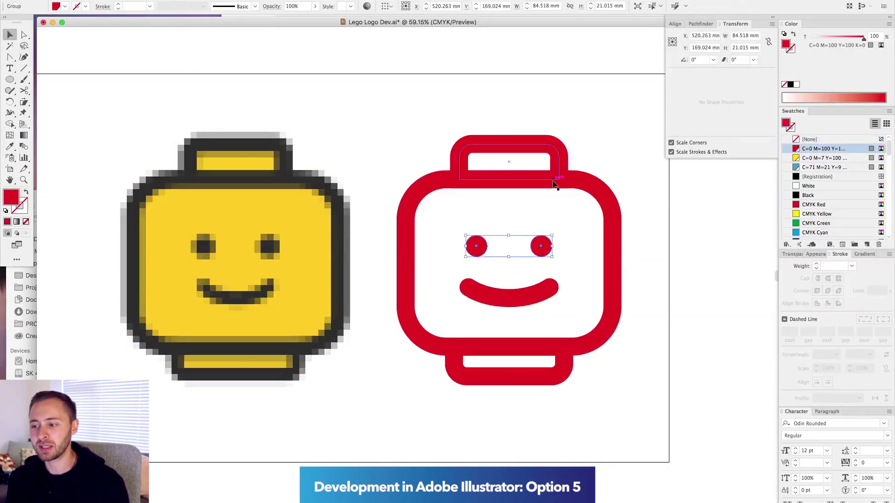
Centre the eyes horizontally on the face outline and give the smile the profile that tapers at both ends
{"action": "left_click", "coordinate": [553, 176], "text": "shift"}
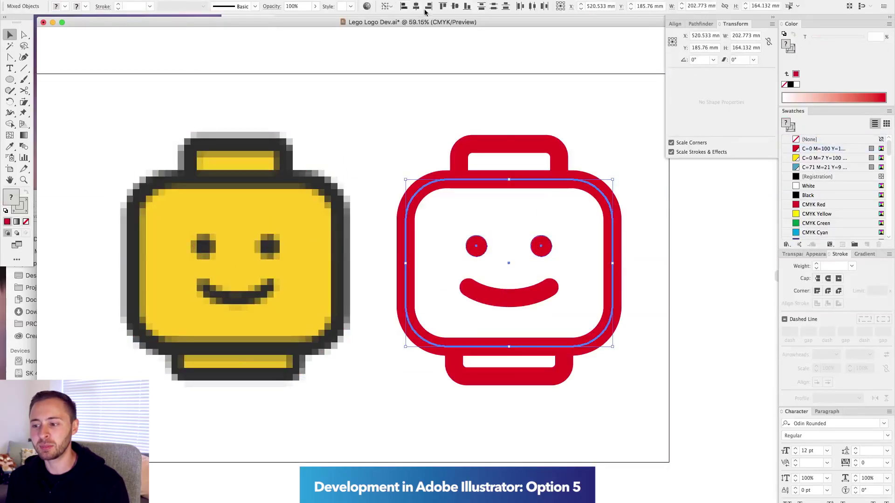
{"action": "left_click", "coordinate": [508, 292]}
{"action": "left_click", "coordinate": [859, 398]}
{"action": "left_click", "coordinate": [834, 430]}
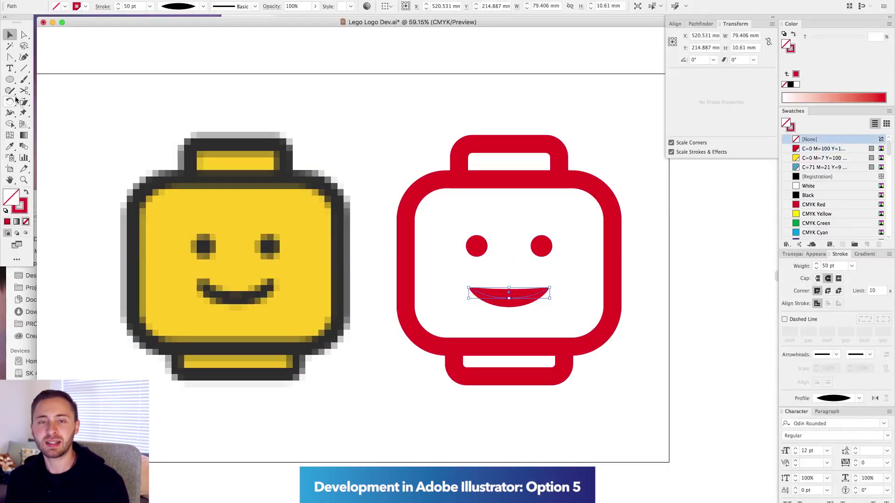
Change the smile's stroke to the arched half-oval width profile and position it centrally beneath the red head's eyes
{"action": "left_click", "coordinate": [860, 399]}
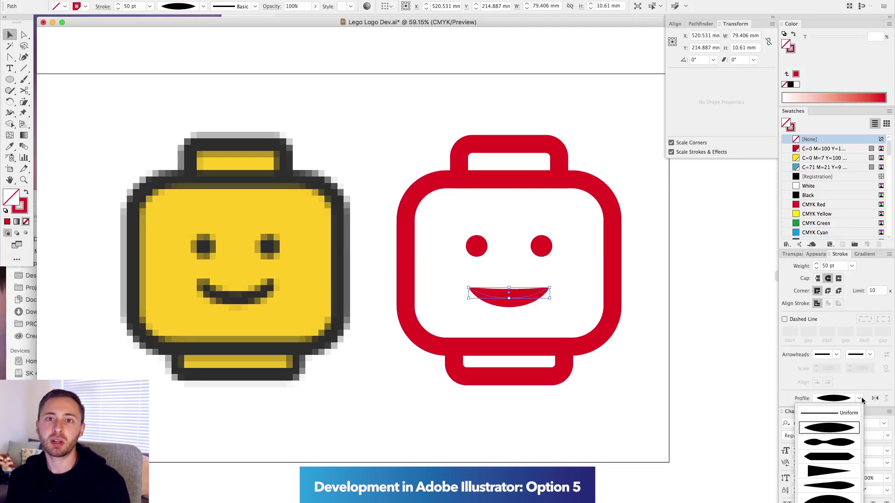
{"action": "left_click", "coordinate": [828, 456]}
{"action": "left_click", "coordinate": [859, 397]}
{"action": "left_click", "coordinate": [829, 497]}
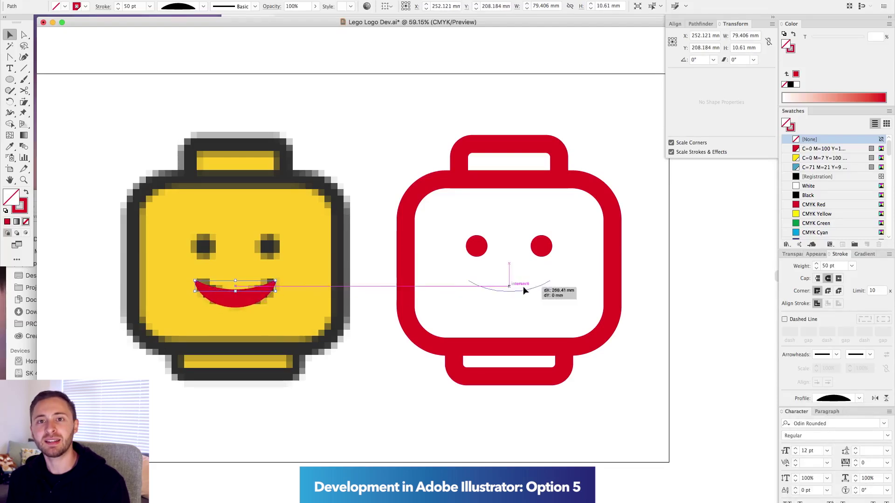
{"action": "left_click_drag", "start_coordinate": [524, 291], "coordinate": [524, 291]}
Recolour the outlines, eyes and smile black, and fill the face, stud and neck shapes with the yellow swatch
{"action": "left_click", "coordinate": [544, 239]}
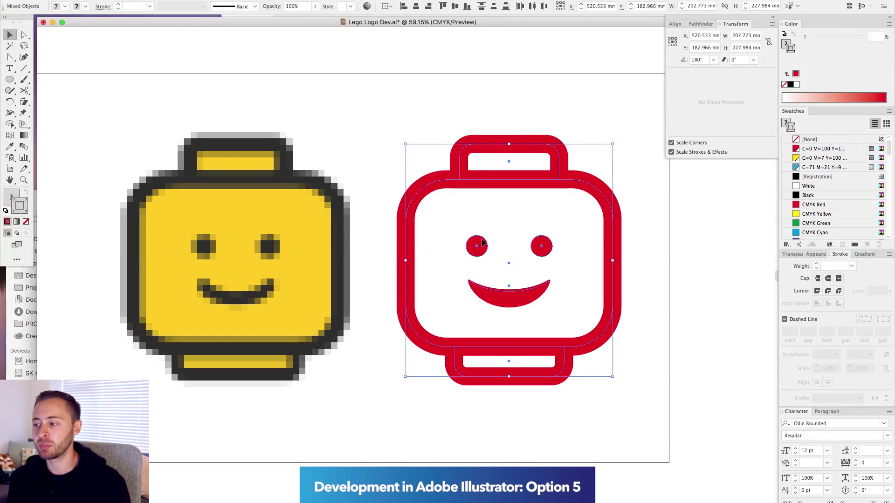
{"action": "left_click", "coordinate": [811, 199]}
{"action": "left_click", "coordinate": [535, 247]}
{"action": "left_click", "coordinate": [804, 199]}
{"action": "left_click", "coordinate": [518, 179]}
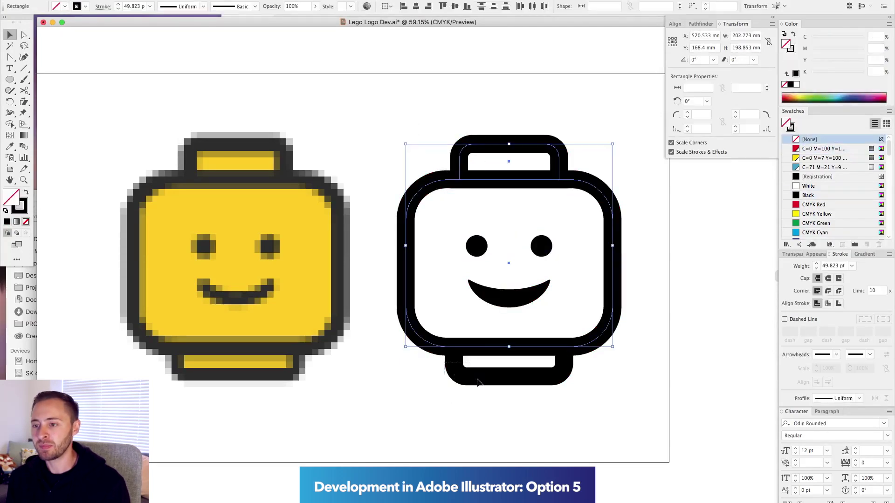
{"action": "left_click", "coordinate": [824, 158]}
Group and reposition the finished minifigure head, and unlock and delete the pixelated reference image
{"action": "key", "text": "super+minus"}
{"action": "key", "text": "super+minus"}
{"action": "type", "text": "15"}
{"action": "left_click_drag", "start_coordinate": [397, 179], "coordinate": [530, 351]}
{"action": "key", "text": "super+g"}
{"action": "left_click_drag", "start_coordinate": [522, 267], "coordinate": [248, 205]}
{"action": "key", "text": "alt+super+2"}
{"action": "key", "text": "Delete"}
{"action": "left_click", "coordinate": [324, 241]}
Draw a red circle about 145 mm across behind the minifigure head and centre the two horizontally
{"action": "key", "text": "l"}
{"action": "left_click_drag", "start_coordinate": [311, 162], "coordinate": [495, 346]}
{"action": "key", "text": "super+shift+bracketleft"}
{"action": "left_click", "coordinate": [822, 149]}
{"action": "left_click", "coordinate": [418, 203], "text": "shift"}
{"action": "left_click", "coordinate": [417, 6]}
Scale down the circle and head together and move the badge left to make room for a wordmark
{"action": "left_click", "coordinate": [296, 148]}
{"action": "left_click_drag", "start_coordinate": [296, 152], "coordinate": [498, 265]}
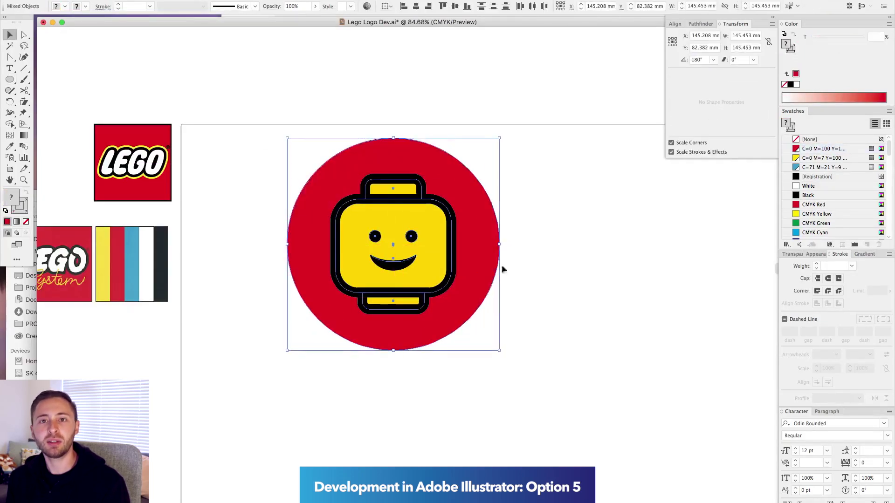
{"action": "left_click_drag", "start_coordinate": [499, 351], "coordinate": [463, 316]}
{"action": "left_click_drag", "start_coordinate": [393, 240], "coordinate": [315, 248]}
Add the text "Lego" beside the badge and scale it up to about 181 pt
{"action": "key", "text": "t"}
{"action": "left_click", "coordinate": [408, 221]}
{"action": "left_click_drag", "start_coordinate": [431, 238], "coordinate": [513, 318]}
{"action": "left_click_drag", "start_coordinate": [431, 192], "coordinate": [519, 289]}
{"action": "left_click_drag", "start_coordinate": [519, 289], "coordinate": [490, 304]}
Search the fonts for "round" and set the Lego text in VAG Rounded Black
{"action": "left_click", "coordinate": [887, 436]}
{"action": "left_click", "coordinate": [883, 423]}
{"action": "type", "text": "round"}
{"action": "scroll", "coordinate": [739, 372], "scroll_direction": "down", "scroll_amount": 10}
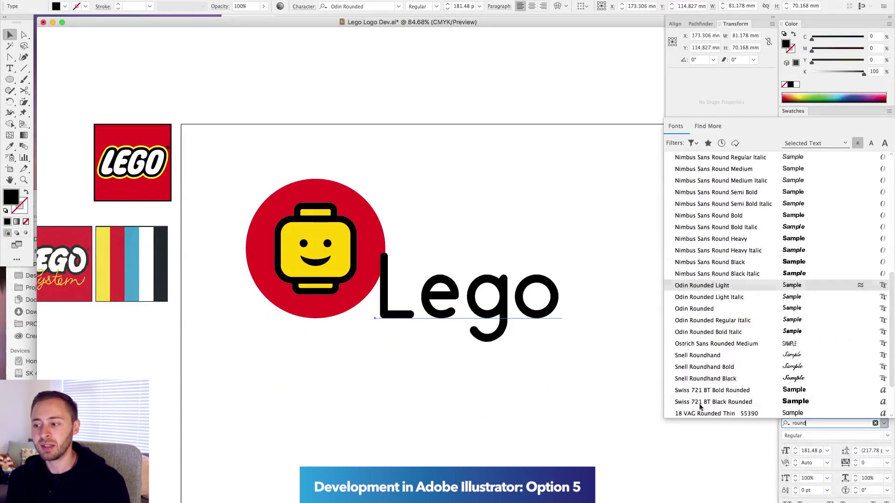
{"action": "left_click", "coordinate": [690, 390]}
Enlarge the Lego text to 246 pt beside the badge and move the combined logo further into the artboard
{"action": "left_click_drag", "start_coordinate": [442, 307], "coordinate": [399, 295]}
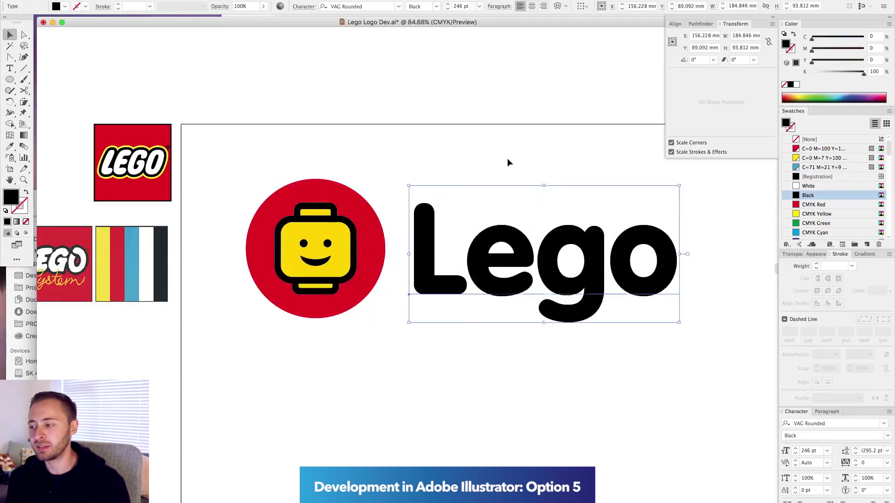
{"action": "key", "text": "super+a"}
{"action": "key", "text": "super+minus"}
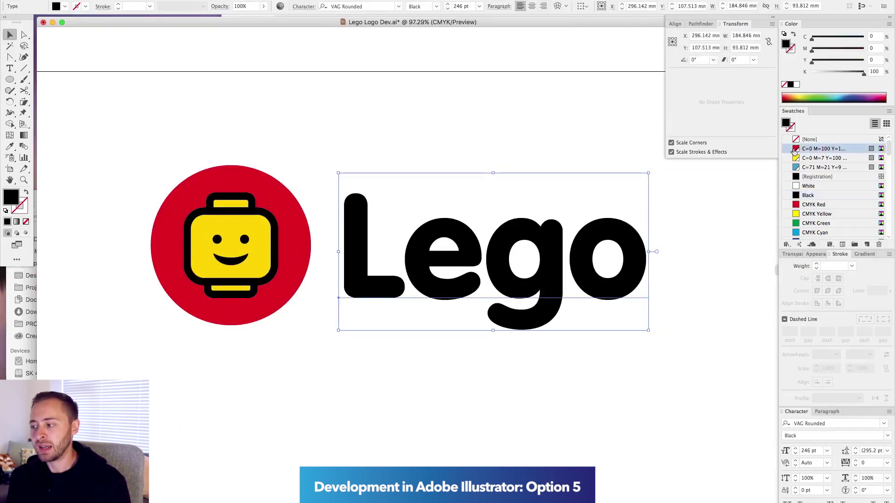